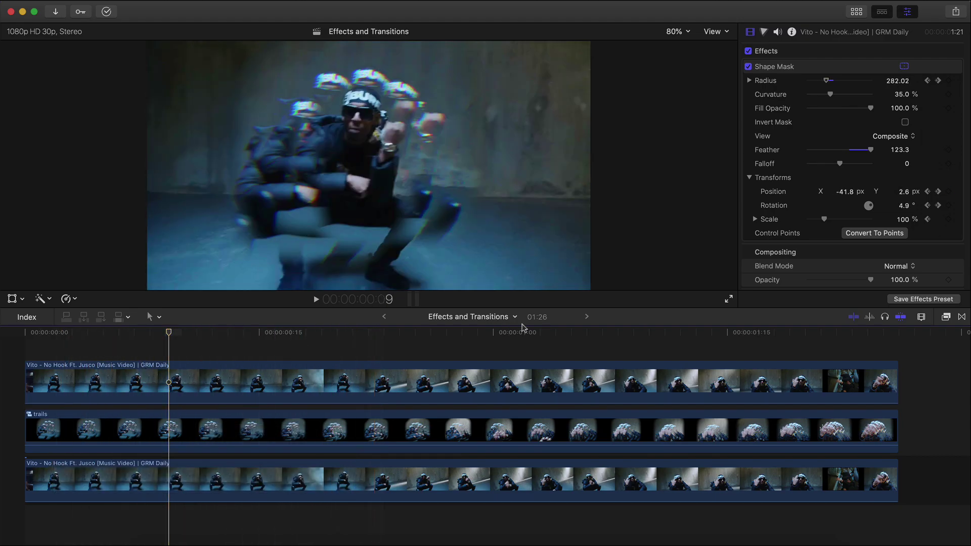
# - Play through the finished trails effect from the start of the timeline to examine how it looks
pyautogui.click(495, 337)
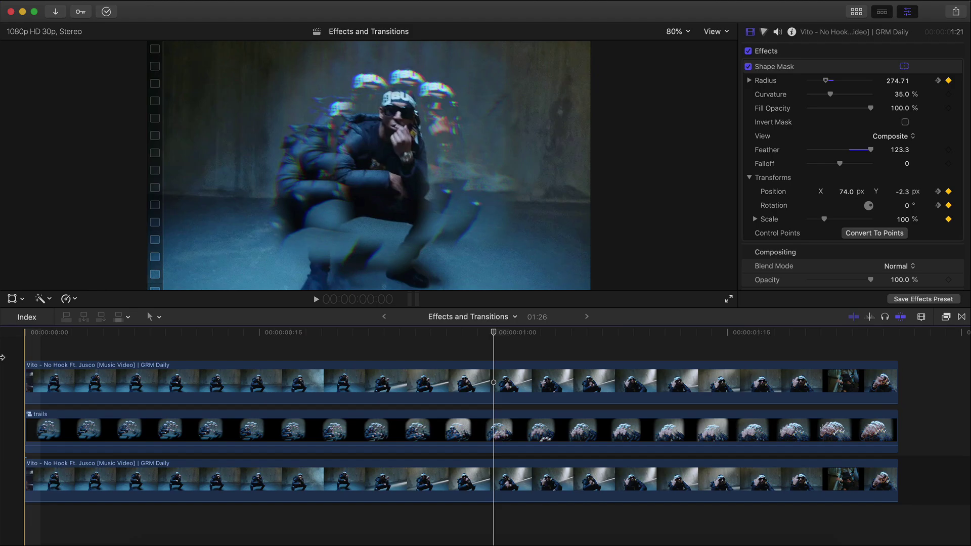
pyautogui.press('space')
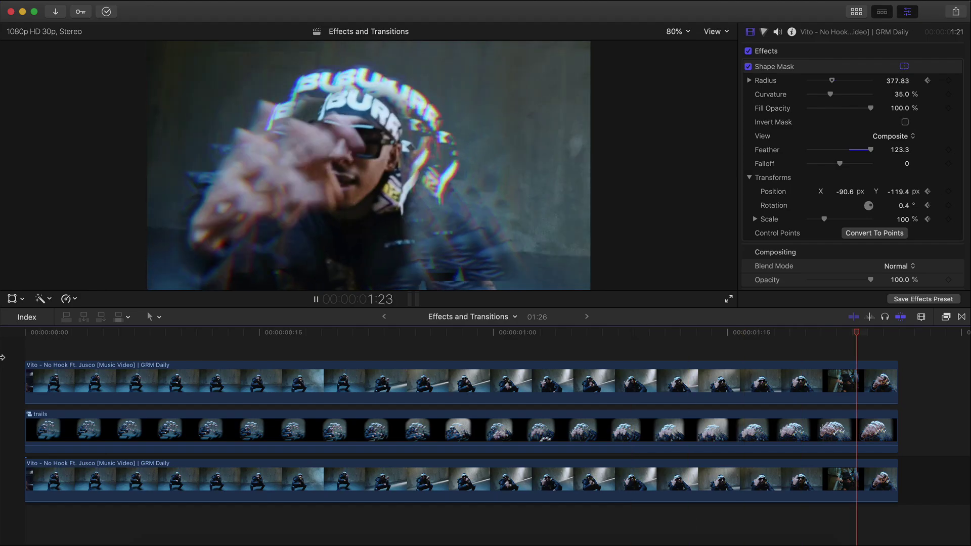
pyautogui.press('space')
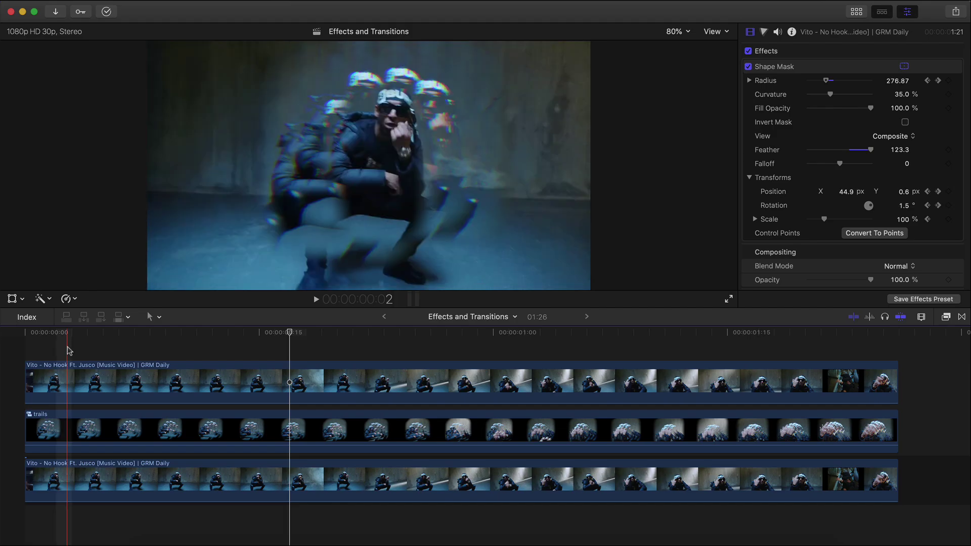
pyautogui.press('space')
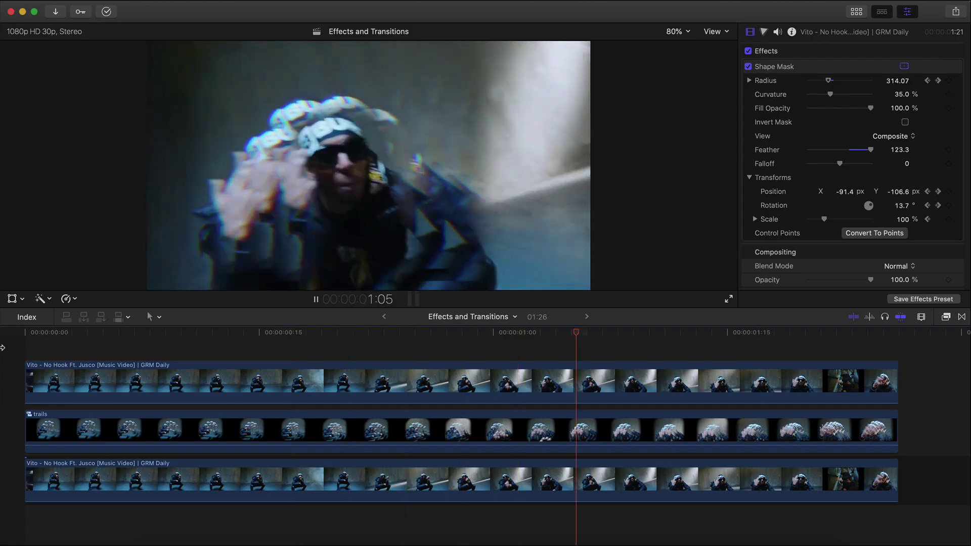
pyautogui.press('space')
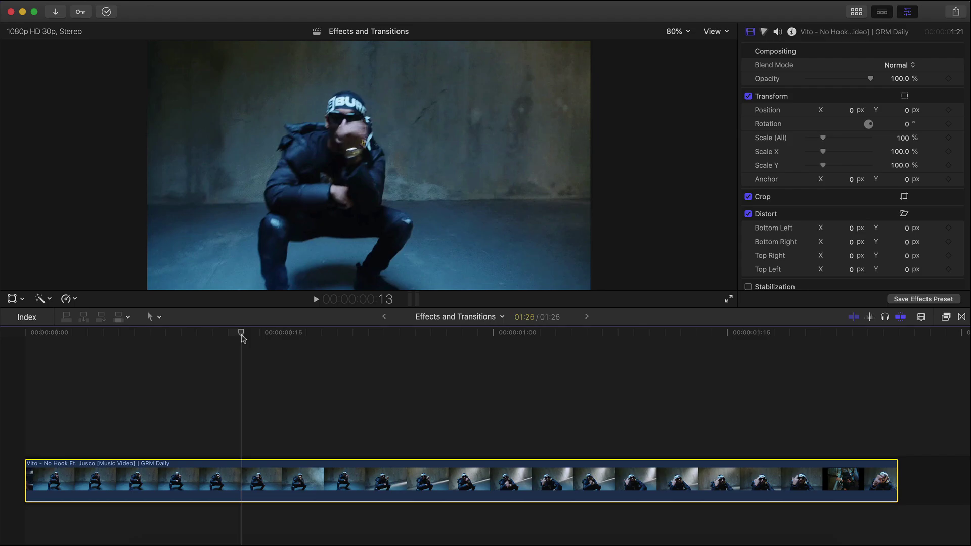
# - Duplicate the clip onto a layer directly above the original and set the copy's blend mode to Lighten
pyautogui.moveTo(194, 330); pyautogui.dragTo(226, 390)
pyautogui.moveTo(211, 434); pyautogui.dragTo(218, 399)
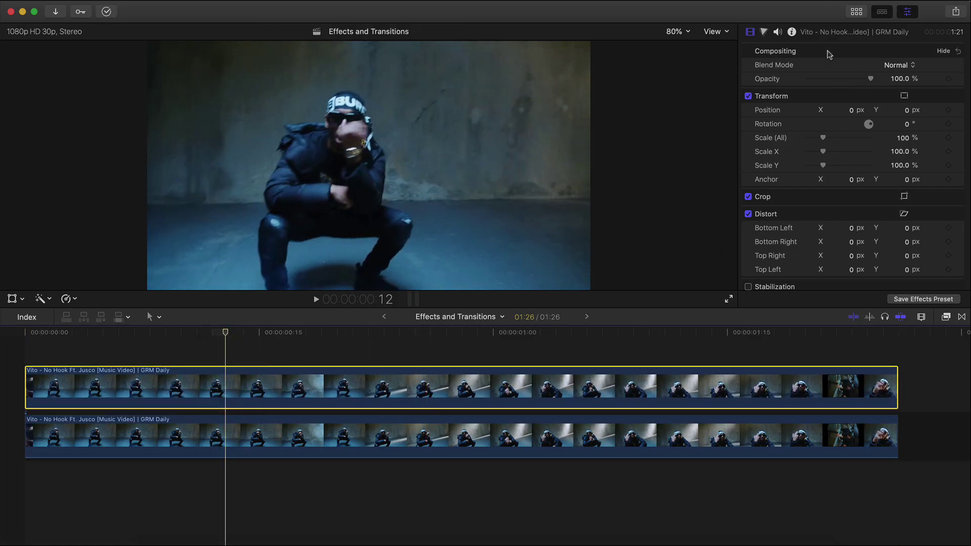
pyautogui.click(907, 13)
pyautogui.click(907, 15)
pyautogui.click(906, 70)
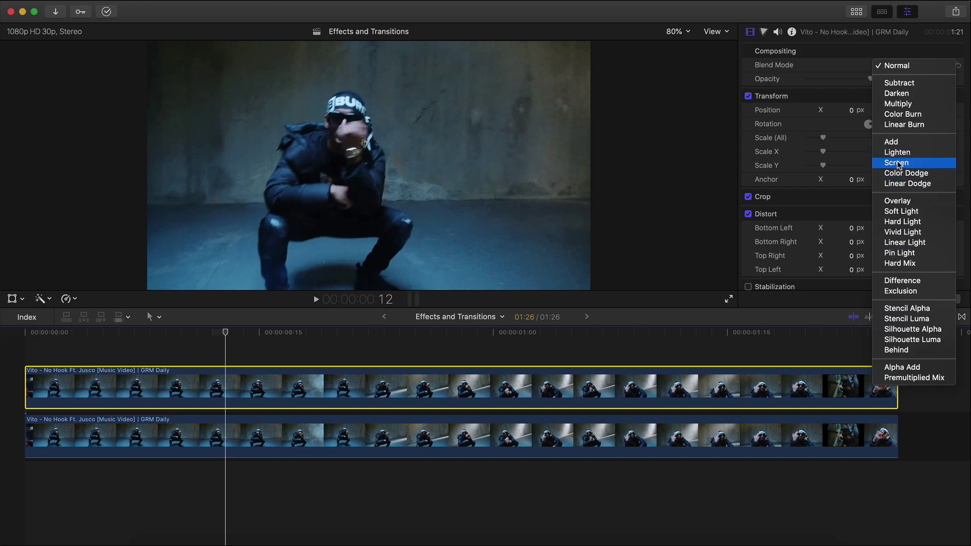
pyautogui.click(902, 144)
pyautogui.click(900, 64)
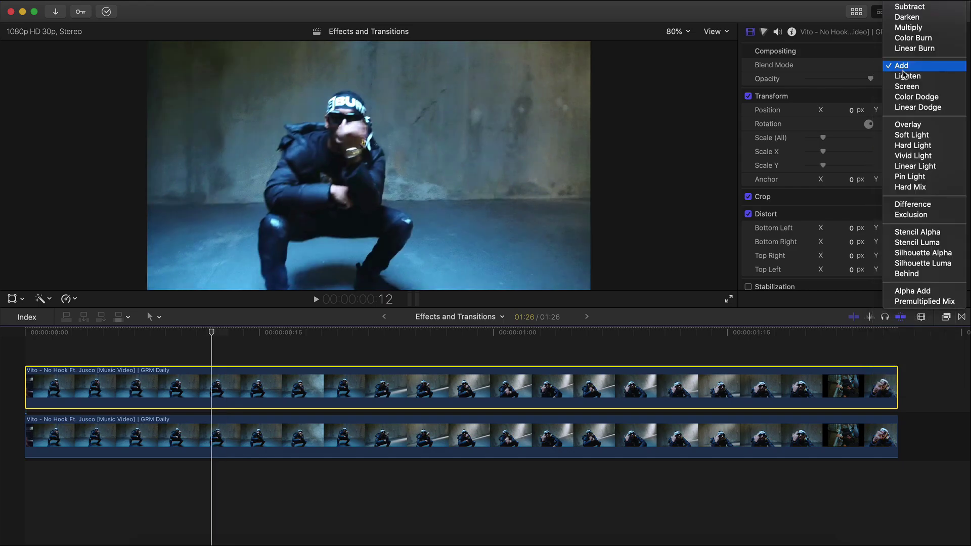
pyautogui.click(908, 77)
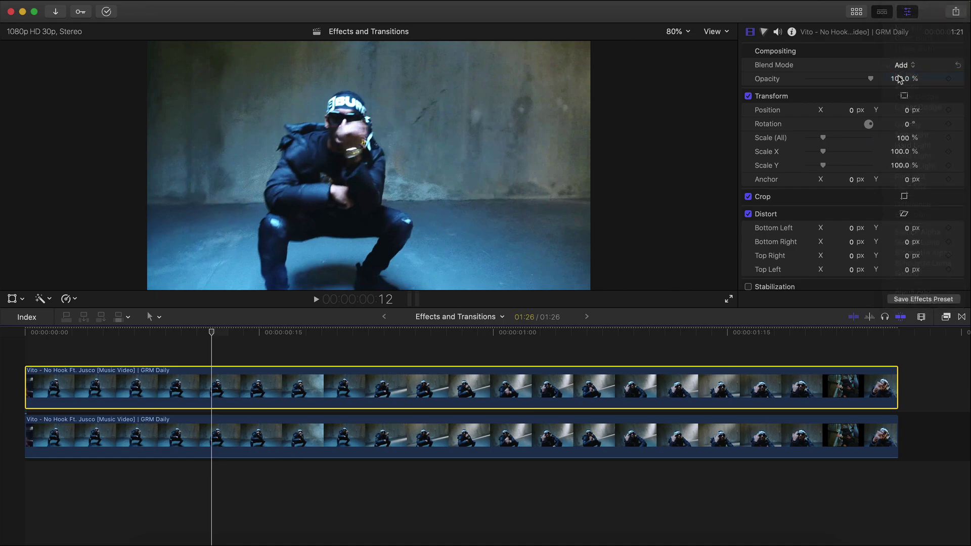
# - Transform the upper clip, offsetting its position to about X 203.1 px and Y -96.8 px
pyautogui.click(14, 302)
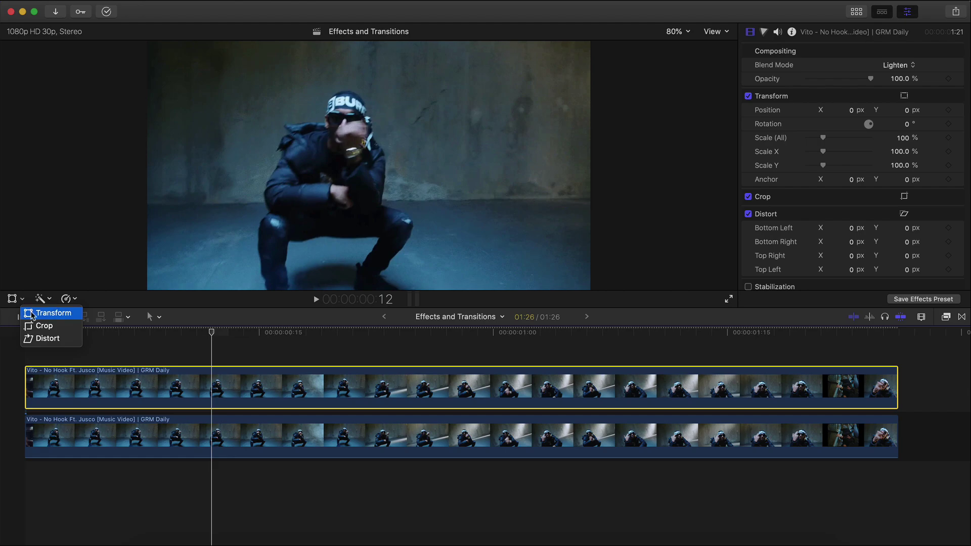
pyautogui.click(32, 314)
pyautogui.moveTo(378, 171); pyautogui.dragTo(415, 189)
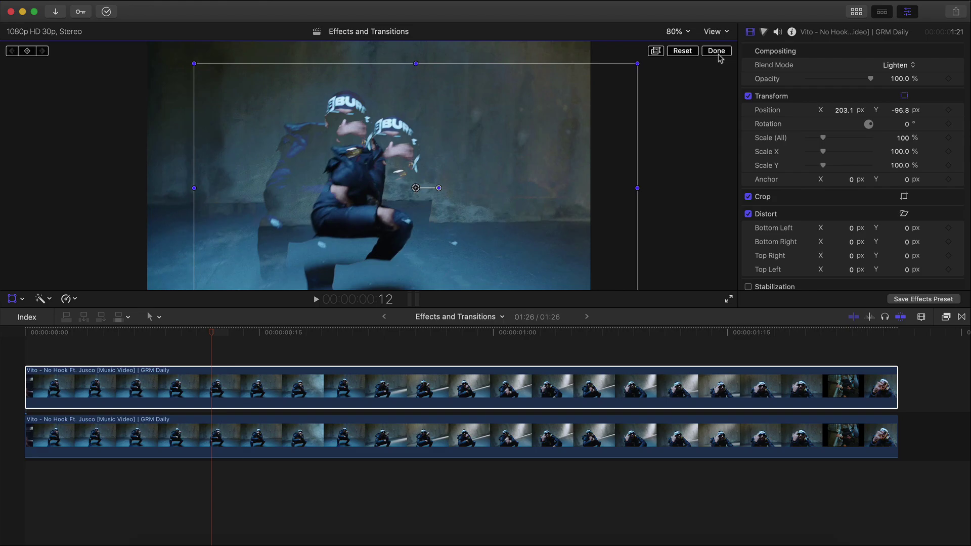
pyautogui.click(716, 51)
pyautogui.click(137, 334)
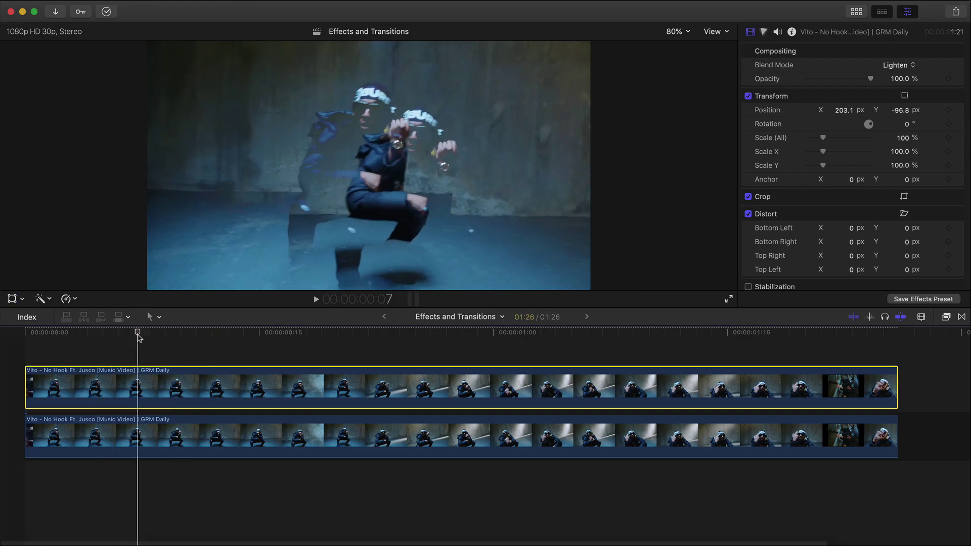
# - Apply the Shape Mask effect from the Masks category to the upper clip
pyautogui.click(943, 320)
pyautogui.scroll(-3, 733, 485)
pyautogui.click(711, 466)
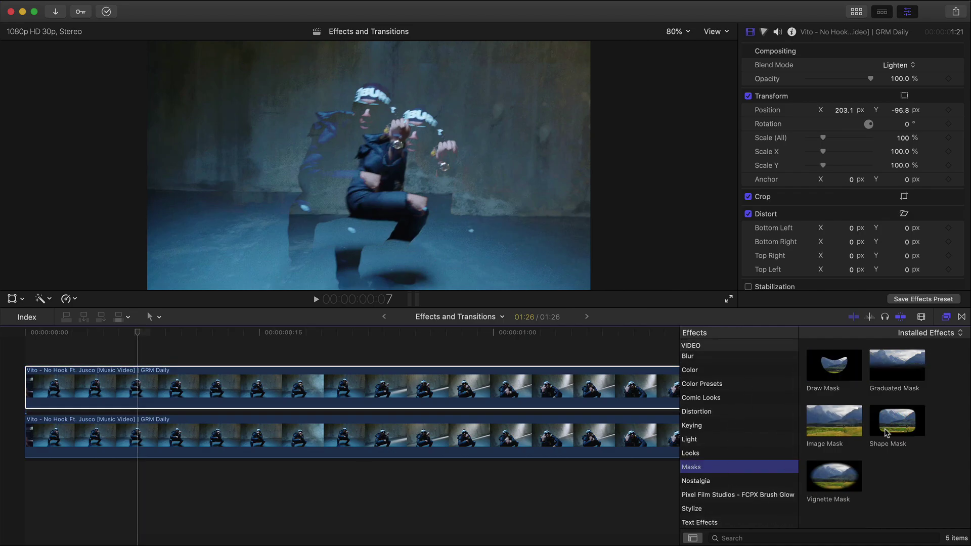
pyautogui.moveTo(906, 421); pyautogui.dragTo(416, 386)
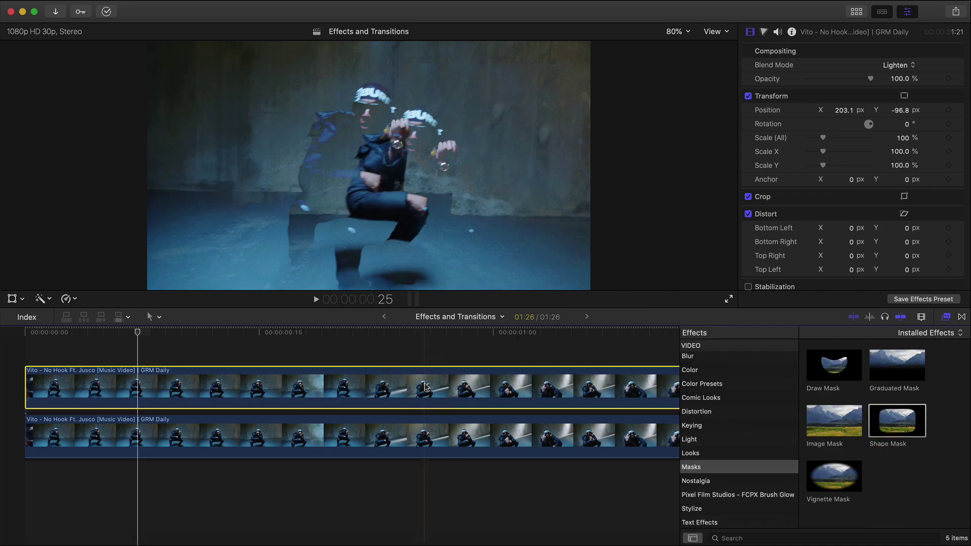
pyautogui.click(946, 317)
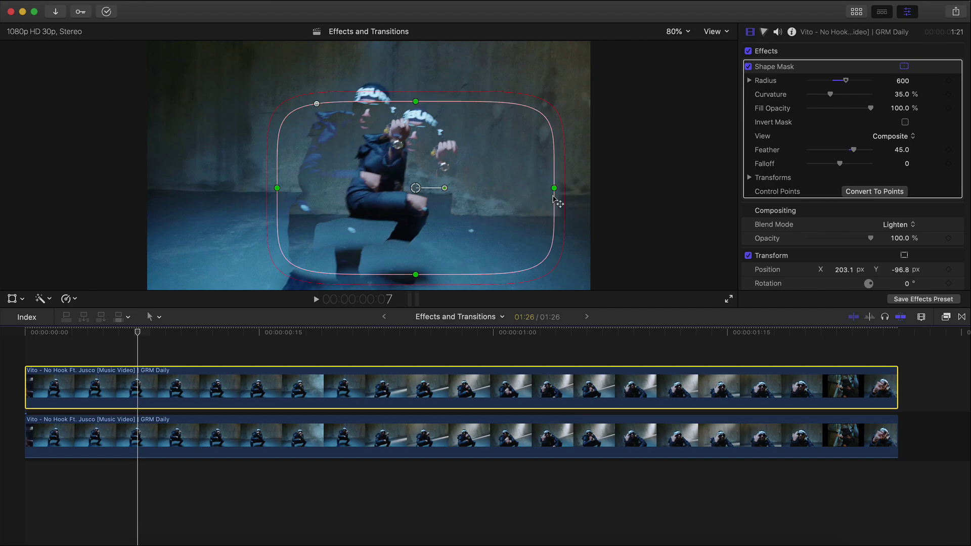
# - Fit the shape mask around the offset figure with a radius of about 460 and an inward feather of about -131
pyautogui.moveTo(553, 191); pyautogui.dragTo(494, 199)
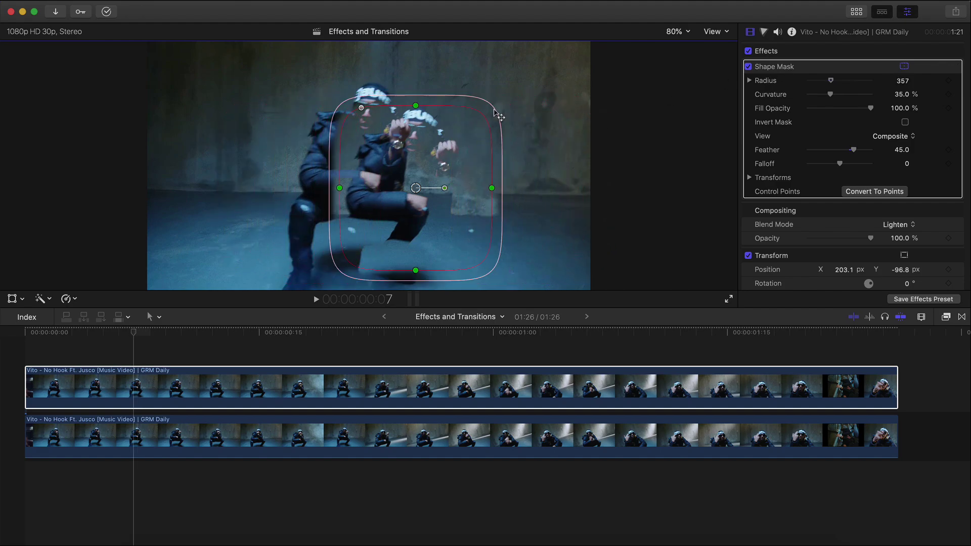
pyautogui.moveTo(498, 123); pyautogui.dragTo(423, 120)
pyautogui.click(789, 218)
pyautogui.click(804, 119)
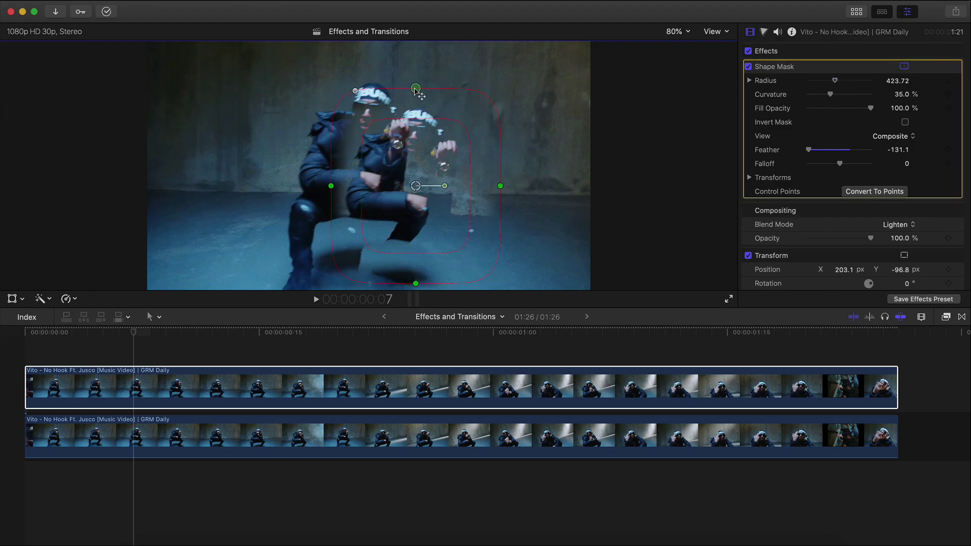
pyautogui.moveTo(415, 89); pyautogui.dragTo(415, 79)
pyautogui.moveTo(416, 190); pyautogui.dragTo(417, 185)
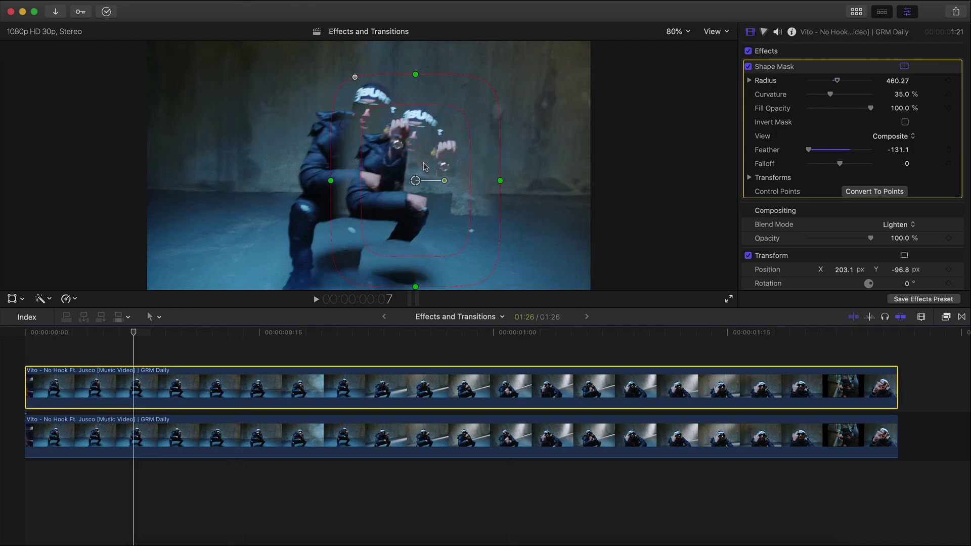
# - Keyframe the shape mask's radius, position, rotation and scale at the clip's first frame, and move the mask to about X 90.4, Y 50.9 px
pyautogui.moveTo(104, 331); pyautogui.dragTo(22, 337)
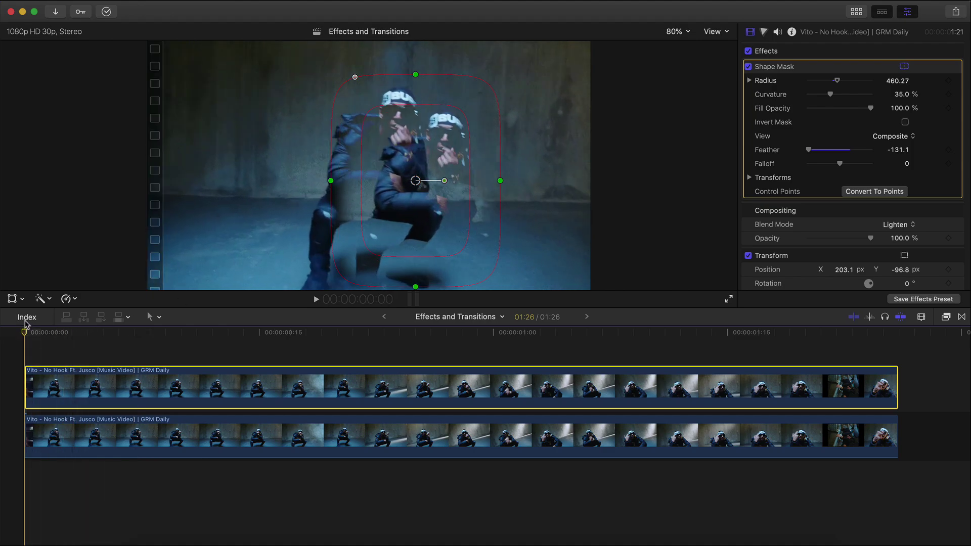
pyautogui.click(815, 69)
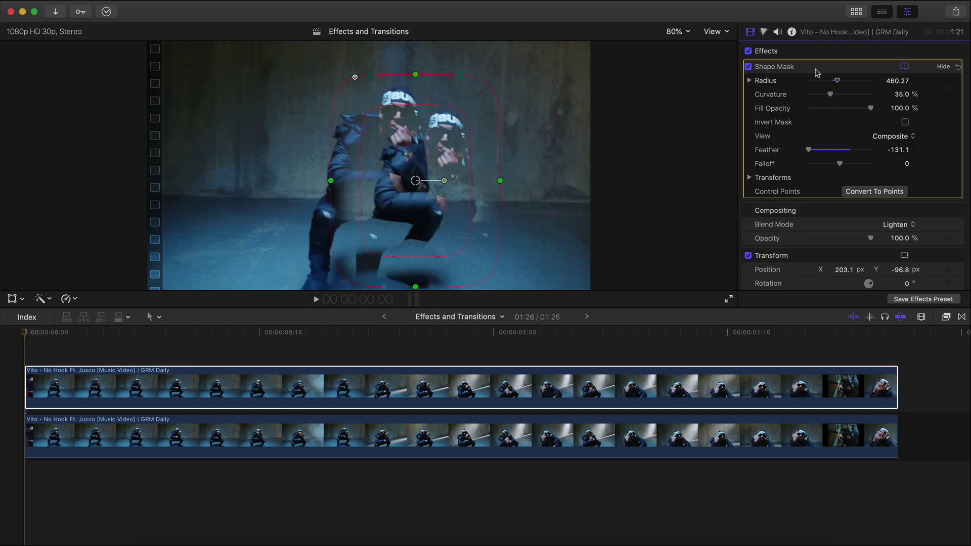
pyautogui.click(750, 178)
pyautogui.click(949, 192)
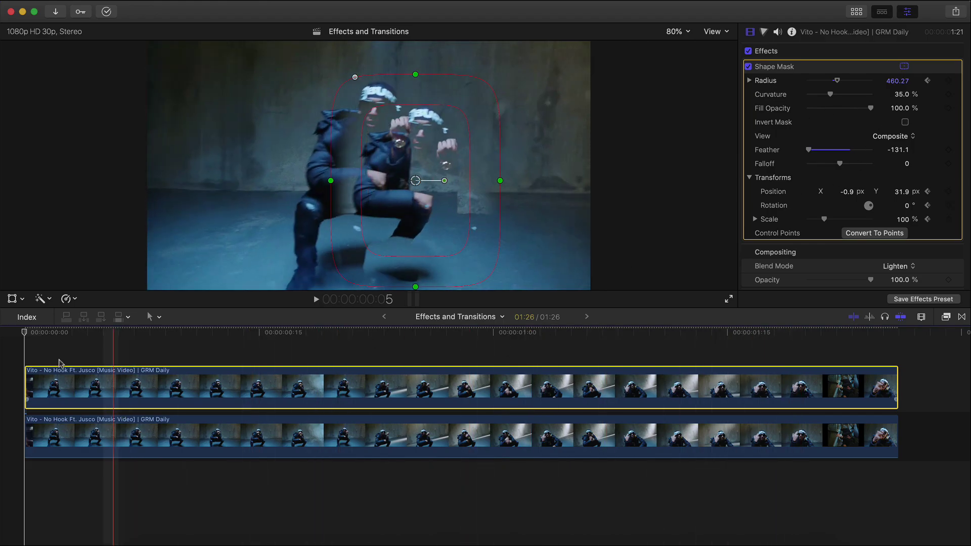
pyautogui.moveTo(418, 187); pyautogui.dragTo(439, 183)
# - Keyframe the mask position at frame 11, moving it to about X -58.5 px to follow the figure
pyautogui.press('Right')
pyautogui.press('Right')
pyautogui.press('Right')
pyautogui.press('Right')
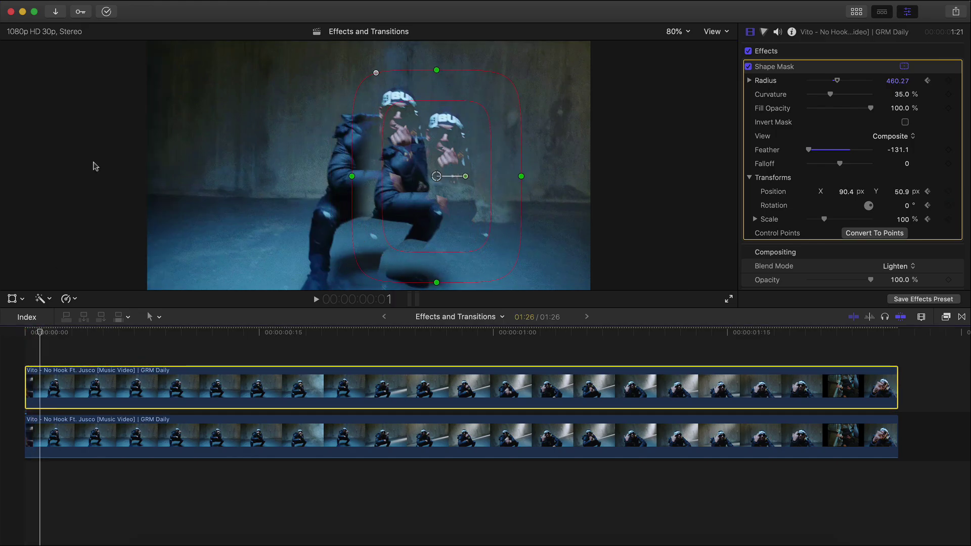
pyautogui.press('Right')
pyautogui.press('Right')
pyautogui.press('Right')
pyautogui.press('Right')
pyautogui.press('Right')
pyautogui.press('Right')
pyautogui.press('Right')
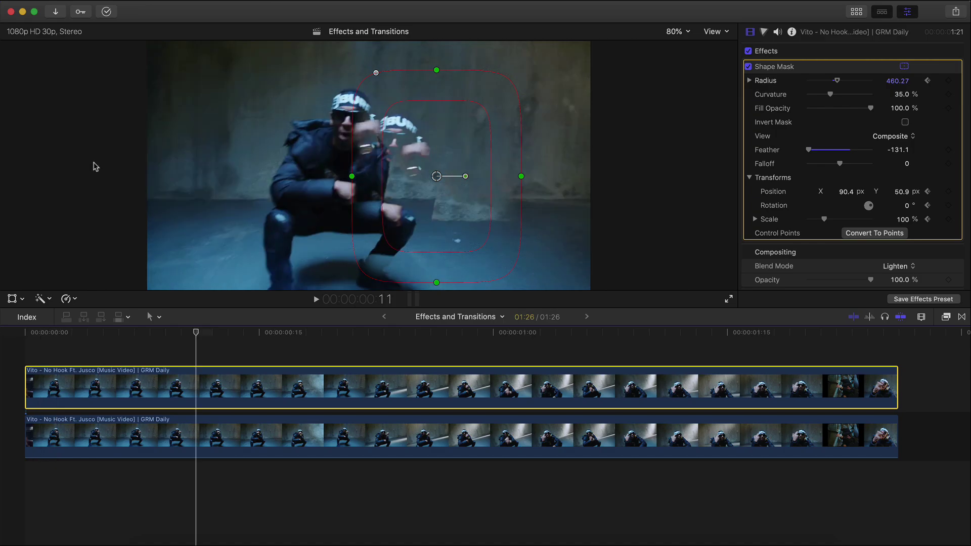
pyautogui.moveTo(438, 174); pyautogui.dragTo(406, 172)
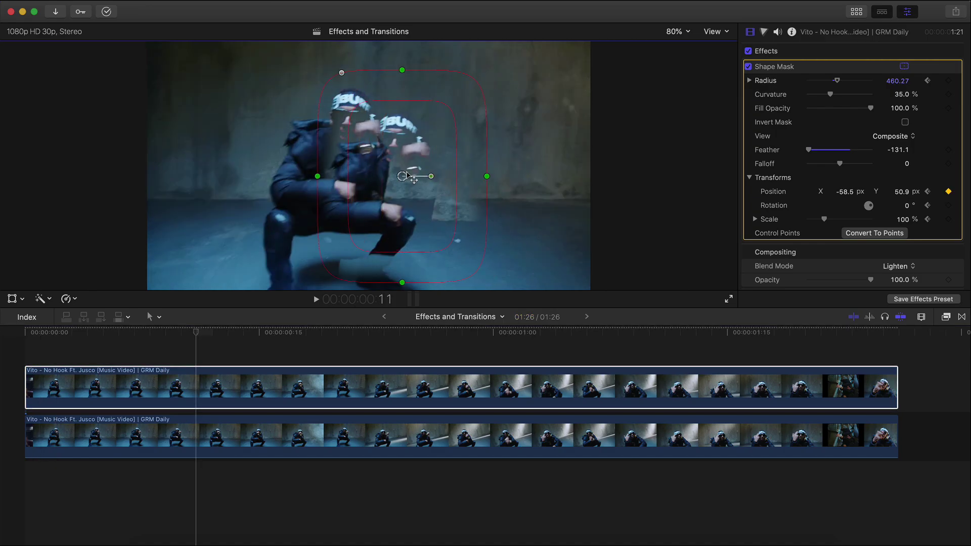
# - Keyframe the mask at frame 26 with position about X -121.9, Y 12.4 px and rotation about 8.7°
pyautogui.press('Up')
pyautogui.press('Right')
pyautogui.press('Right')
pyautogui.press('Right')
pyautogui.press('Right')
pyautogui.press('Right')
pyautogui.press('Right')
pyautogui.press('Right')
pyautogui.press('Right')
pyautogui.press('Right')
pyautogui.press('Right')
pyautogui.press('Right')
pyautogui.press('Right')
pyautogui.press('Right')
pyautogui.press('Right')
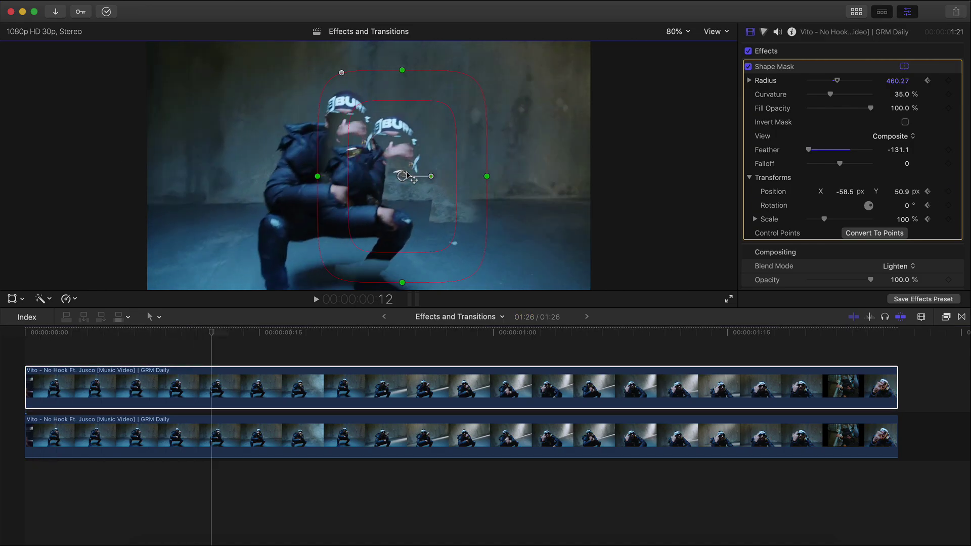
pyautogui.press('Right')
pyautogui.press('Right')
pyautogui.press('Right')
pyautogui.press('Right')
pyautogui.press('Right')
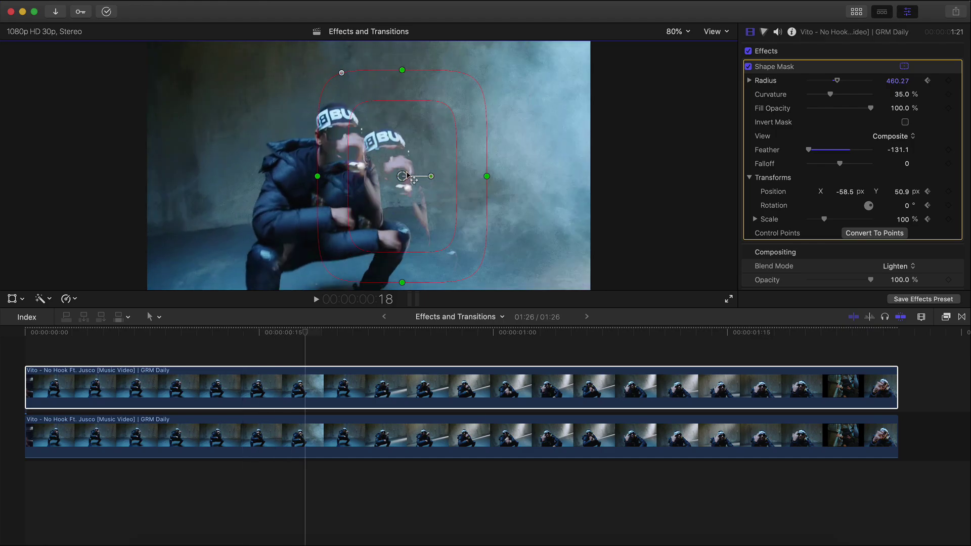
pyautogui.moveTo(409, 176); pyautogui.dragTo(471, 173)
pyautogui.press('Right')
pyautogui.press('Right')
pyautogui.press('Right')
pyautogui.press('Right')
pyautogui.press('Right')
pyautogui.press('Right')
pyautogui.press('Right')
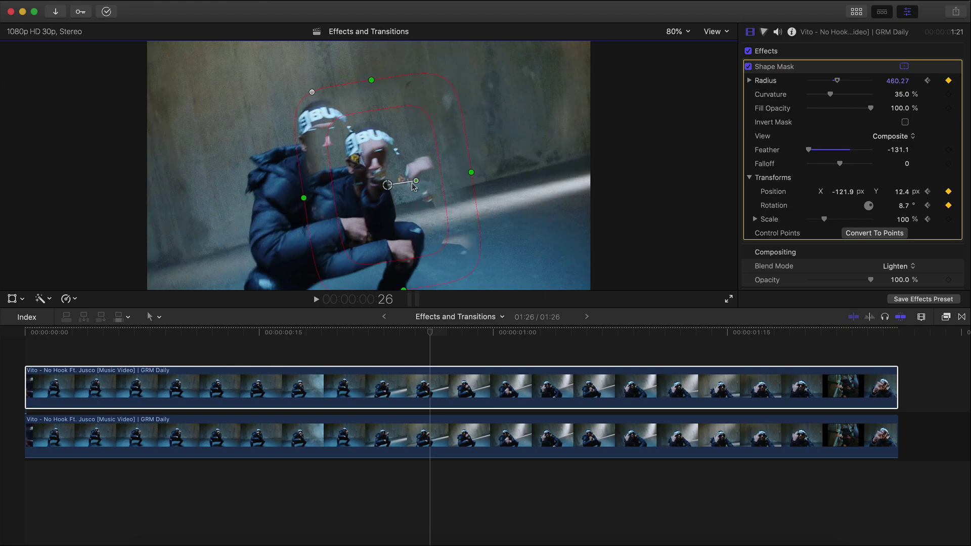
# - Check the mask's tracking over the earlier frames and keyframe its position at 1:00 to about X -187.2, Y -31.4 px
pyautogui.press('Left')
pyautogui.press('Left')
pyautogui.press('Left')
pyautogui.press('Left')
pyautogui.press('Left')
pyautogui.press('Left')
pyautogui.press('Left')
pyautogui.press('Left')
pyautogui.press('Left')
pyautogui.press('Left')
pyautogui.press('Left')
pyautogui.press('Left')
pyautogui.press('Left')
pyautogui.press('Left')
pyautogui.press('Left')
pyautogui.press('Left')
pyautogui.press('Left')
pyautogui.press('Left')
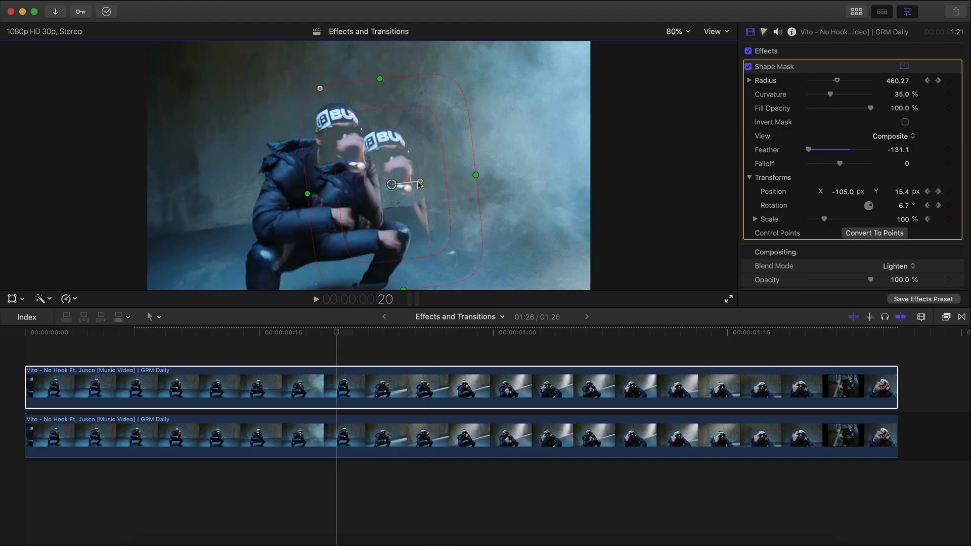
pyautogui.press('Right')
pyautogui.press('Right')
pyautogui.press('Right')
pyautogui.press('Right')
pyautogui.press('Right')
pyautogui.press('Right')
pyautogui.press('Right')
pyautogui.press('Right')
pyautogui.press('Right')
pyautogui.press('Right')
pyautogui.press('Right')
pyautogui.press('Right')
pyautogui.press('Right')
pyautogui.press('Right')
pyautogui.press('Right')
pyautogui.press('Right')
pyautogui.press('Right')
pyautogui.press('Right')
pyautogui.press('Right')
pyautogui.press('Right')
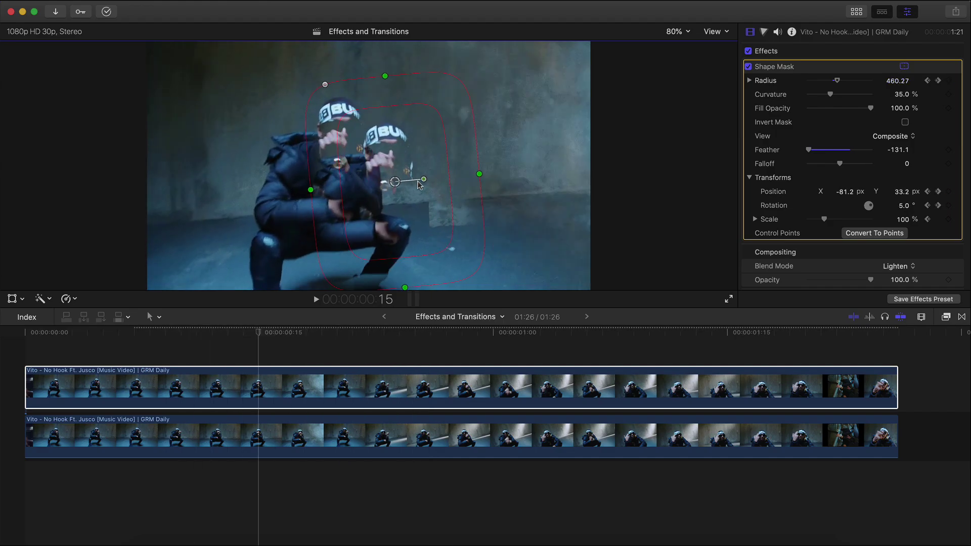
pyautogui.moveTo(384, 188); pyautogui.dragTo(369, 198)
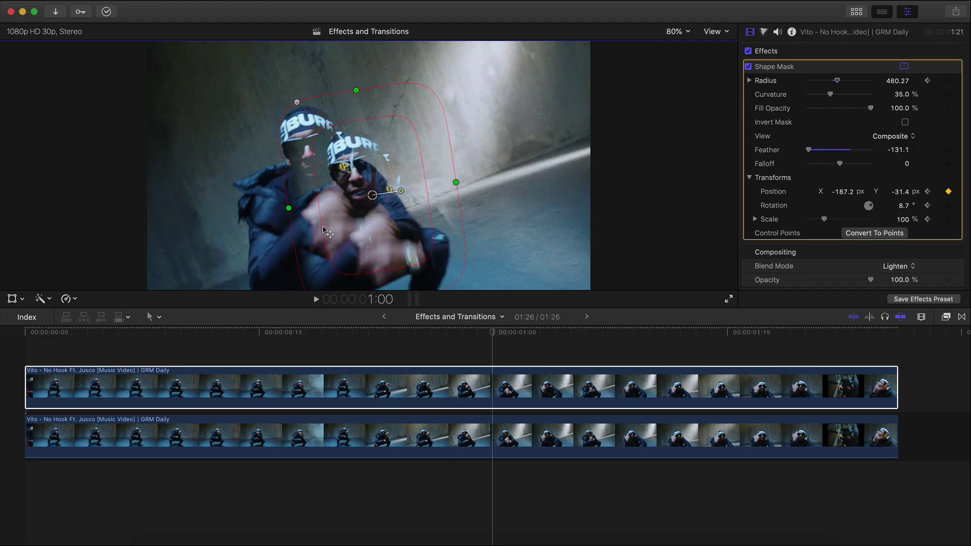
# - Keyframe the mask position at 1:14 to about X 113.2, Y -124.9 px, with radius about 483 and feather about -125.5
pyautogui.moveTo(429, 212); pyautogui.dragTo(506, 206)
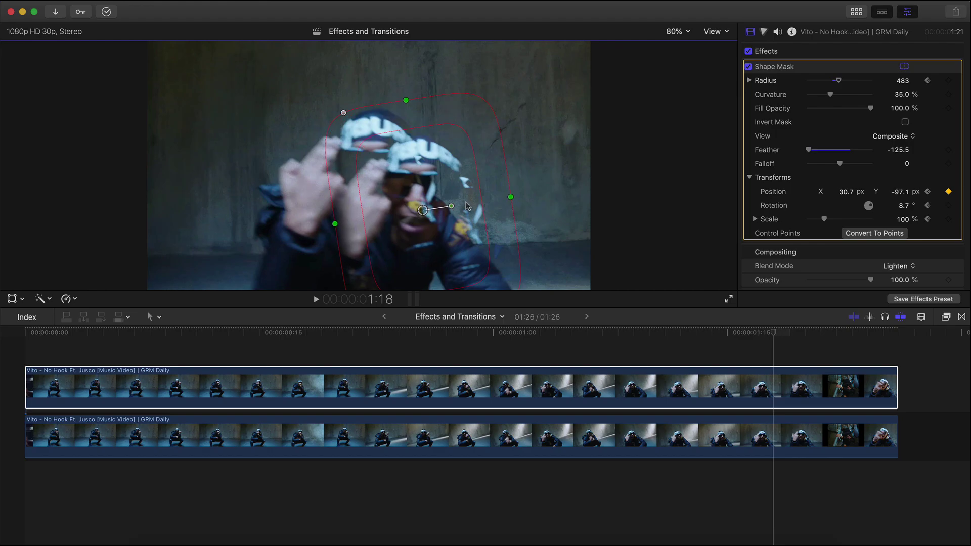
pyautogui.press('Left')
pyautogui.press('Left')
pyautogui.press('Left')
pyautogui.press('Left')
pyautogui.press('Left')
pyautogui.press('Right')
pyautogui.press('Right')
pyautogui.press('Right')
pyautogui.press('Right')
pyautogui.press('Right')
pyautogui.press('Right')
pyautogui.press('Right')
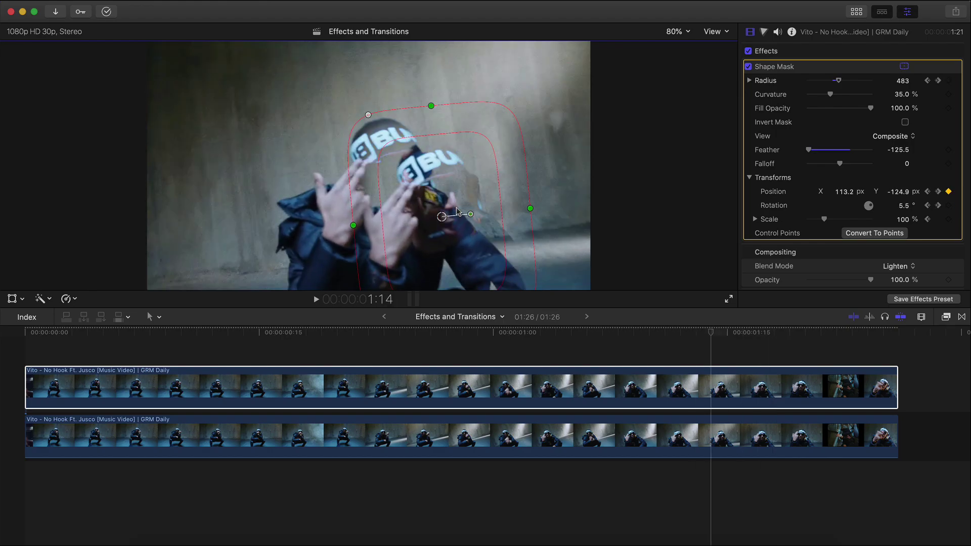
# - Keyframe the mask at 1:20 with position about X -0.6, Y -88.8 px, rotation 1.5° and radius 501, and reposition it at the clip's end
pyautogui.moveTo(423, 210); pyautogui.dragTo(445, 209)
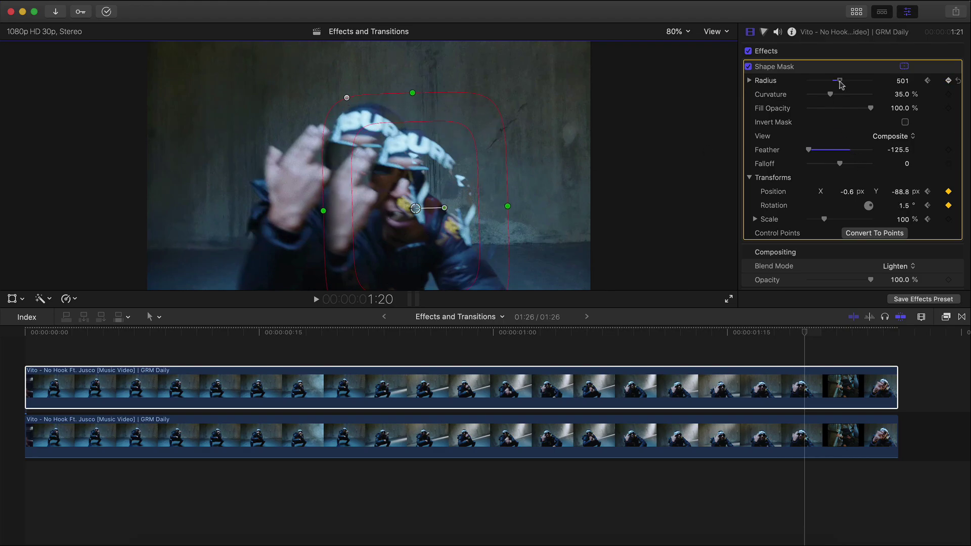
pyautogui.press('Right')
pyautogui.press('Right')
pyautogui.press('Right')
pyautogui.press('Right')
pyautogui.moveTo(412, 208); pyautogui.dragTo(404, 197)
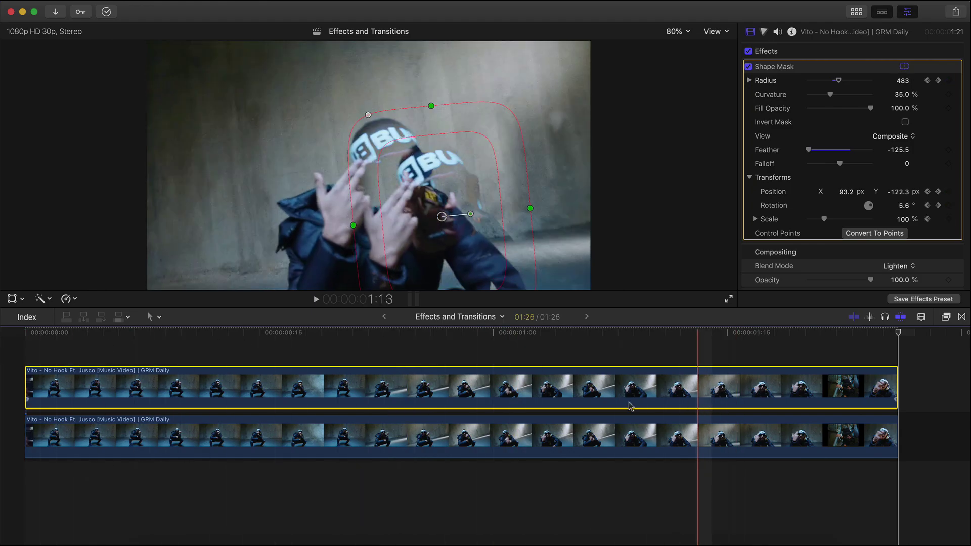
# - Play back the masked clip to review how the animated mask follows the figure
pyautogui.press('space')
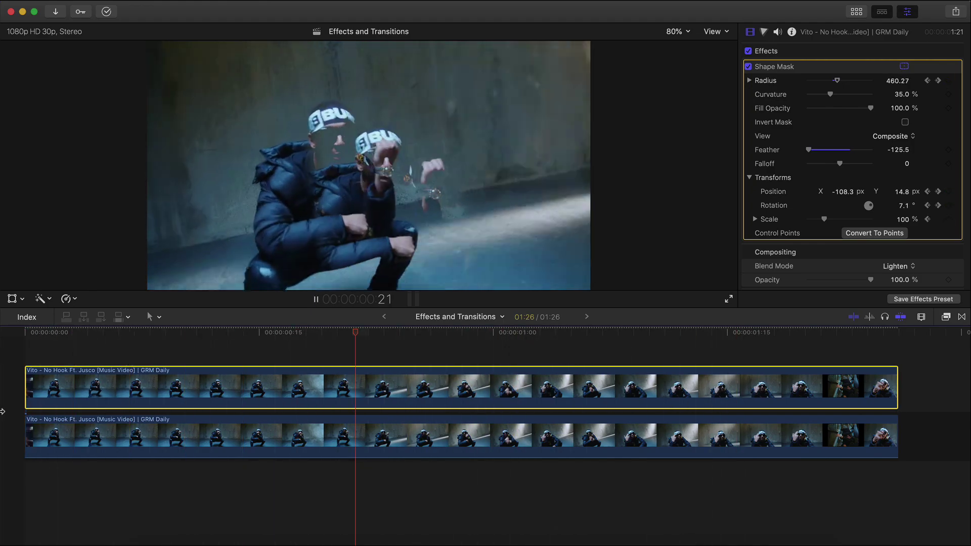
pyautogui.press('space')
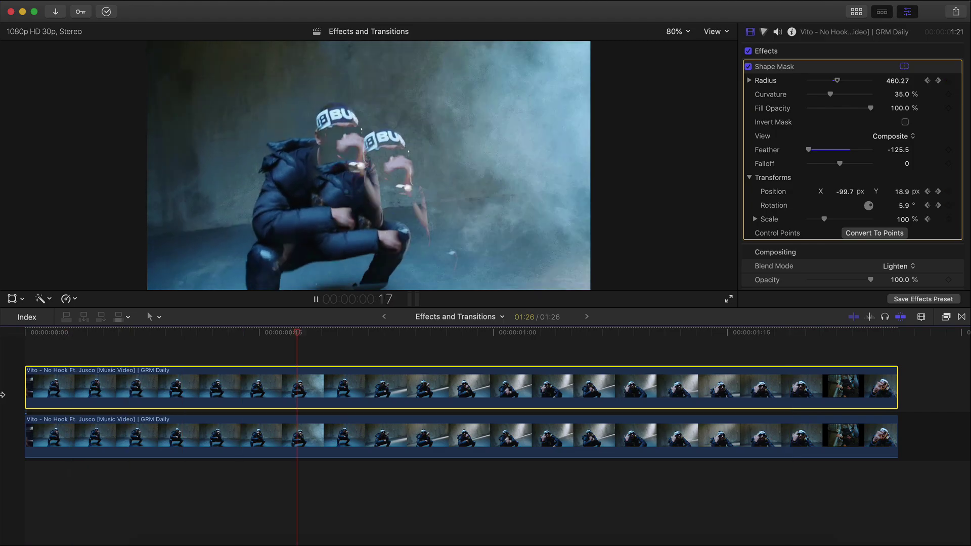
# - Duplicate the masked clip onto the layer above and move the copy's image above the existing trail copy in the frame
pyautogui.moveTo(231, 393); pyautogui.dragTo(235, 352)
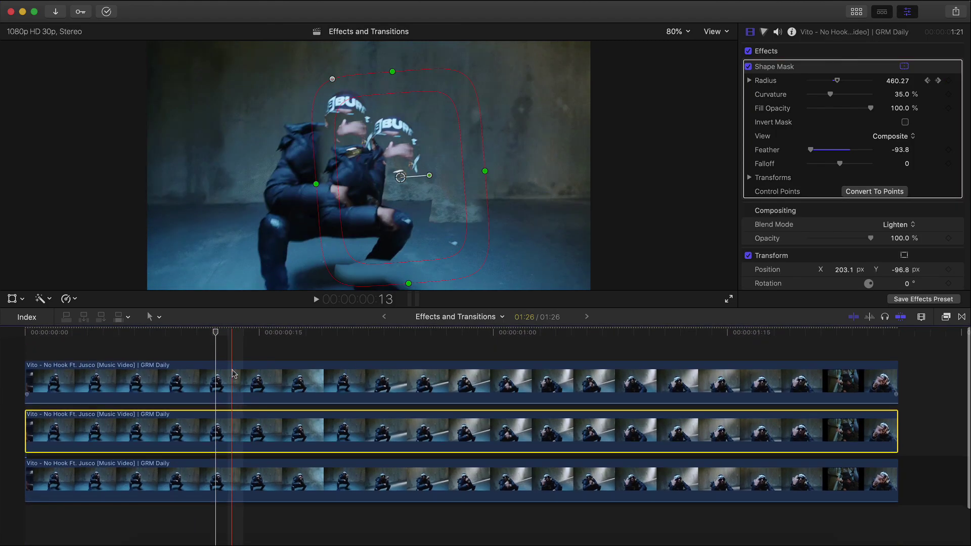
pyautogui.click(231, 378)
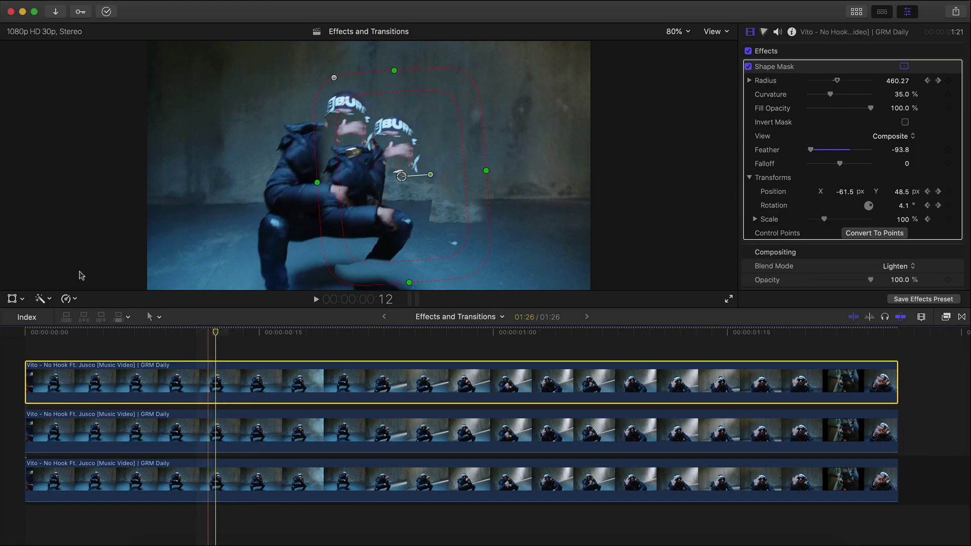
pyautogui.click(13, 302)
pyautogui.moveTo(489, 210); pyautogui.dragTo(472, 172)
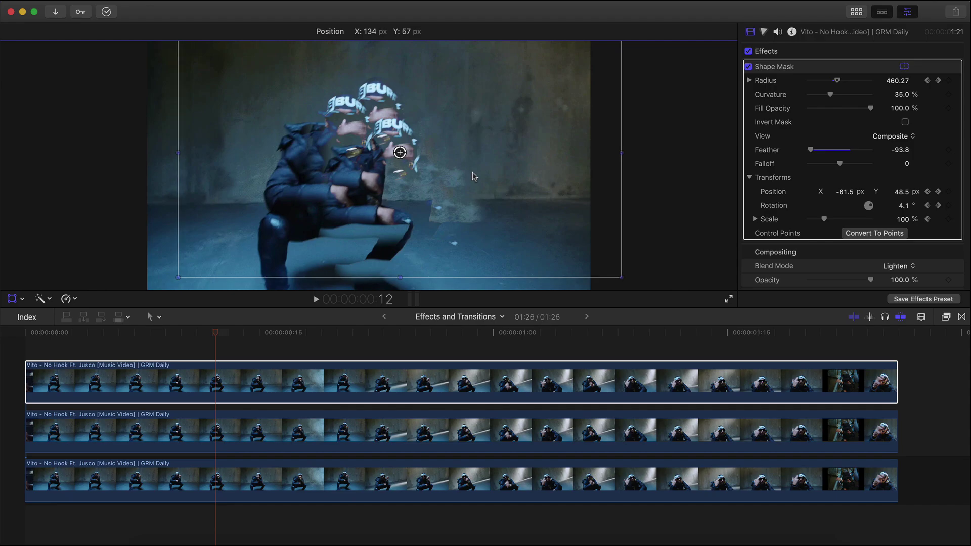
pyautogui.moveTo(522, 108); pyautogui.dragTo(473, 120)
pyautogui.click(721, 52)
# - Add another duplicate of the masked clip on top and offset it to about X -162.9, Y 40.7 px
pyautogui.click(234, 375)
pyautogui.moveTo(234, 376); pyautogui.dragTo(236, 348)
pyautogui.scroll(3, 235, 346)
pyautogui.click(234, 380)
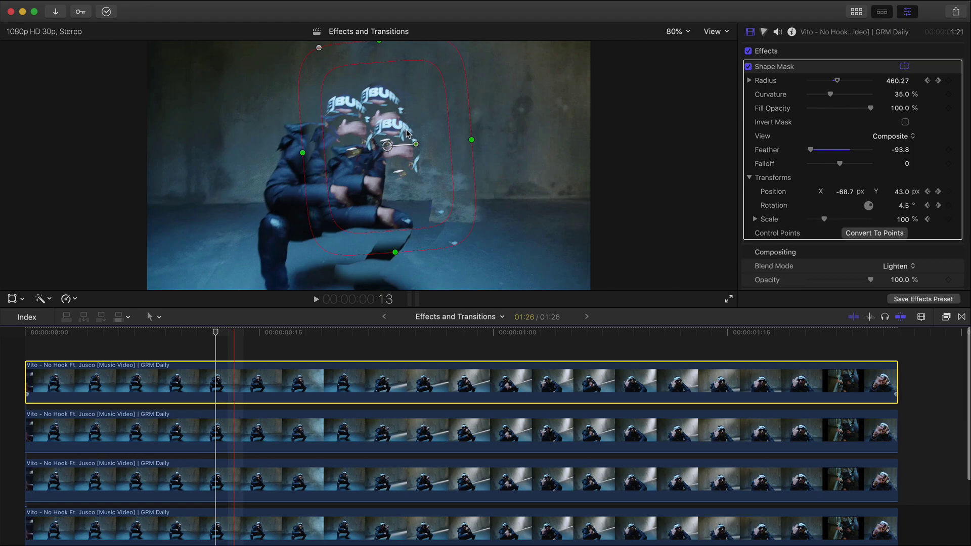
pyautogui.click(12, 298)
pyautogui.moveTo(372, 205); pyautogui.dragTo(332, 196)
pyautogui.click(717, 51)
# - Duplicate the newest trail copy and offset it lower on the figure's opposite side, to about X -249.6, Y -114.5 px
pyautogui.click(363, 396)
pyautogui.moveTo(353, 390); pyautogui.dragTo(353, 349)
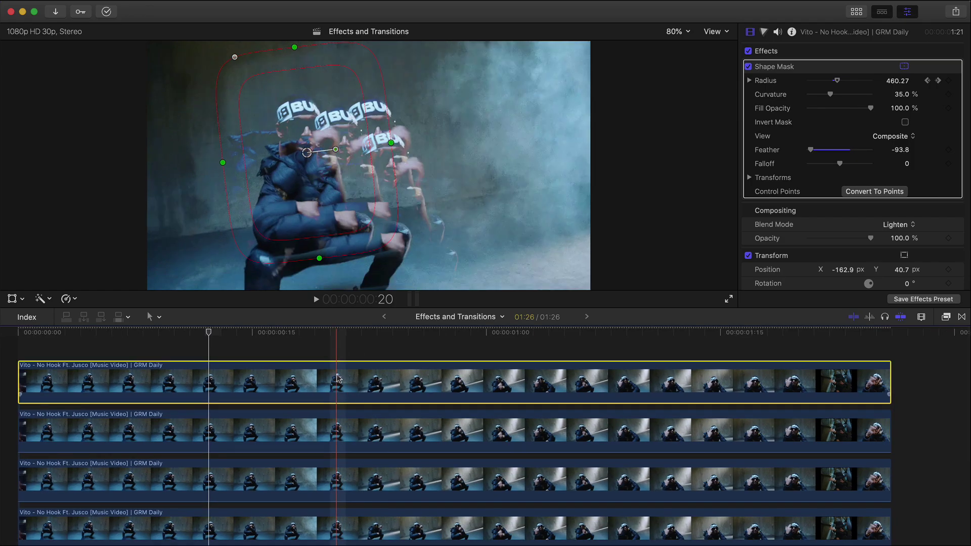
pyautogui.click(12, 298)
pyautogui.moveTo(418, 59); pyautogui.dragTo(386, 115)
pyautogui.click(726, 54)
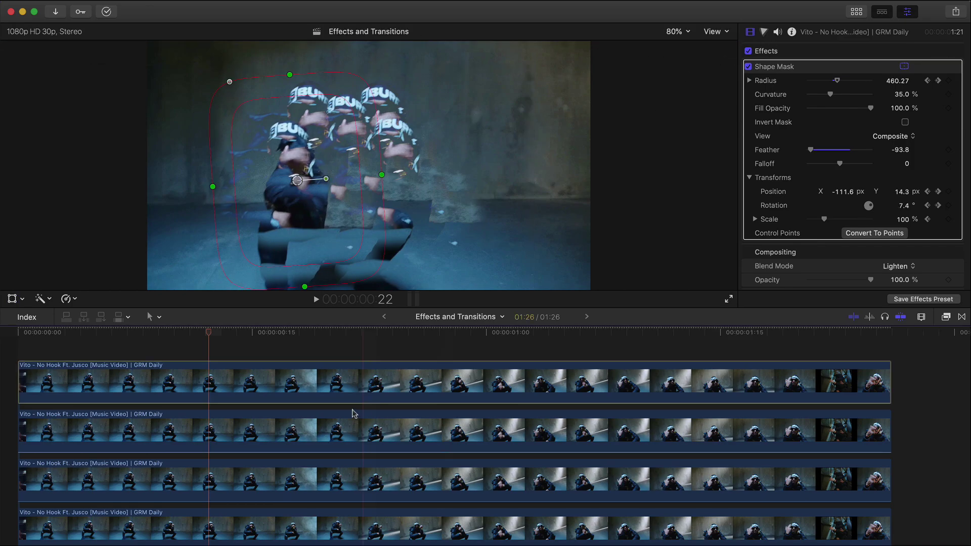
# - Duplicate the masked clip once more and place this copy horizontally centred above the other figures
pyautogui.moveTo(359, 363)
pyautogui.mouseDown()
pyautogui.moveTo(359, 340)
pyautogui.moveTo(359, 349)
pyautogui.mouseUp()
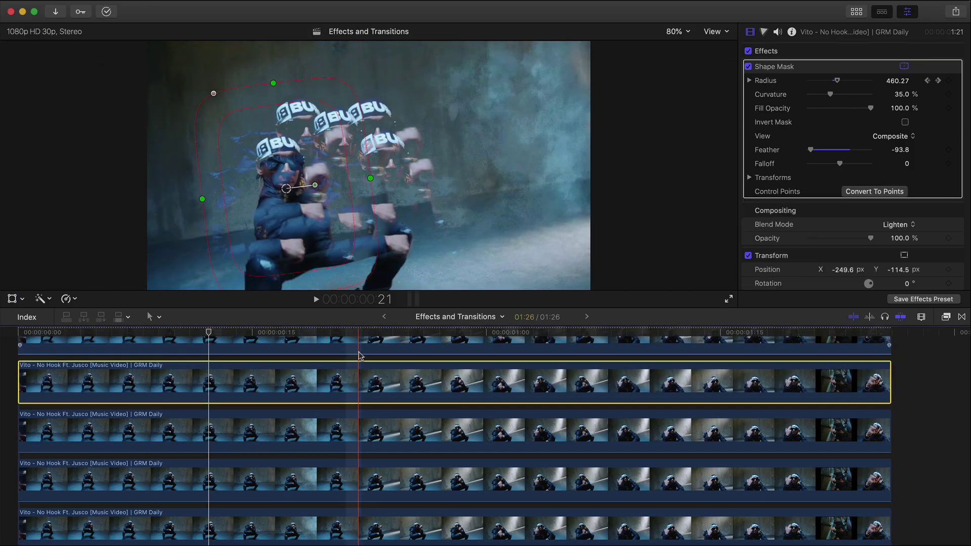
pyautogui.scroll(2, 356, 363)
pyautogui.click(11, 299)
pyautogui.moveTo(412, 177); pyautogui.dragTo(469, 123)
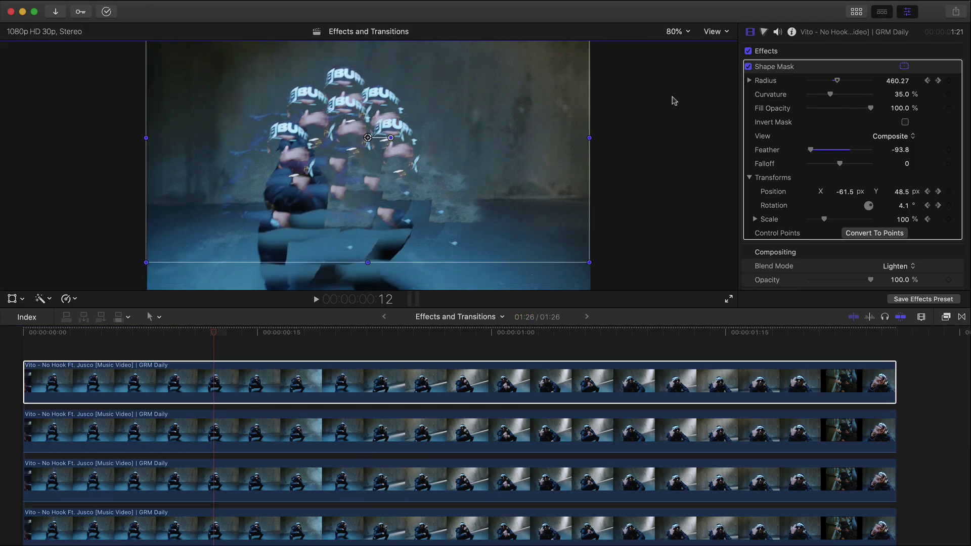
# - Combine the five masked trail copies into a compound clip named "grouped" in the YouTube Tutorial event, leaving out the base clip
pyautogui.scroll(-2, 14, 443)
pyautogui.hscroll(2, 14, 443)
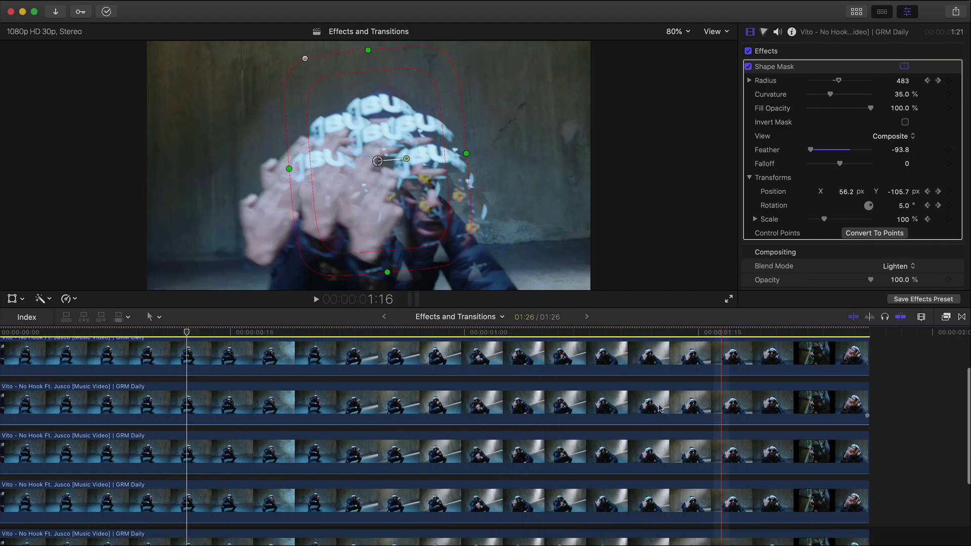
pyautogui.scroll(-2, 871, 466)
pyautogui.hscroll(1, 871, 467)
pyautogui.moveTo(894, 445); pyautogui.dragTo(793, 309)
pyautogui.scroll(-1, 763, 452)
pyautogui.hscroll(1, 763, 452)
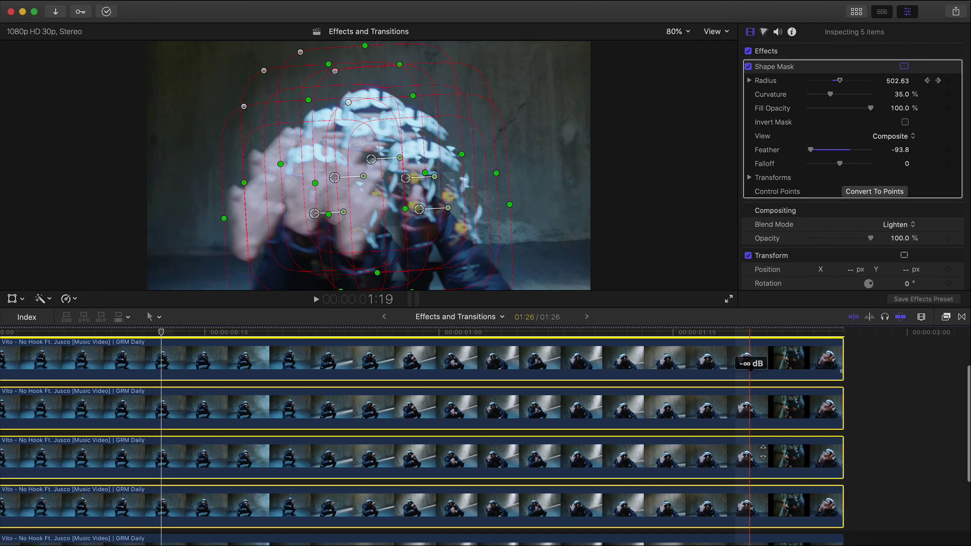
pyautogui.scroll(-2, 763, 451)
pyautogui.hscroll(1, 763, 451)
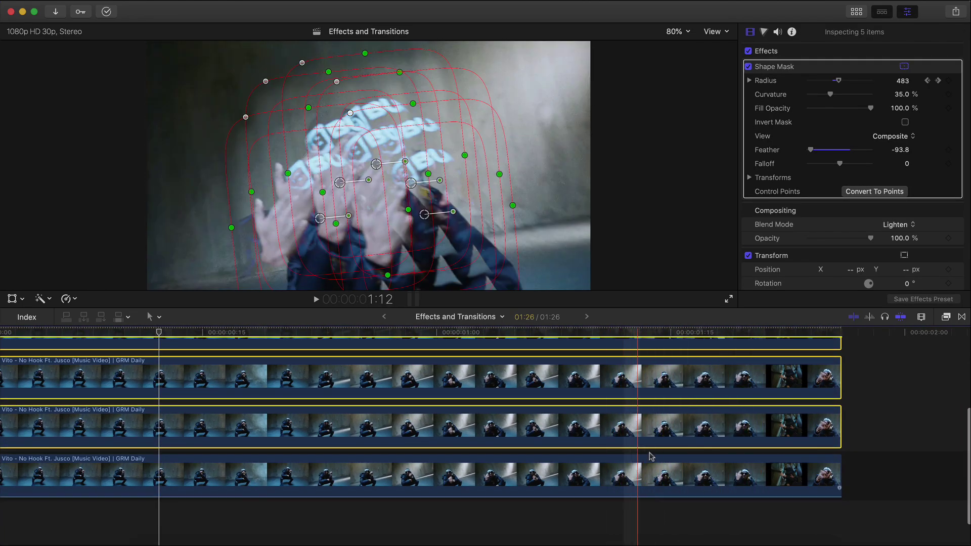
pyautogui.scroll(1, 644, 453)
pyautogui.hscroll(-1, 645, 452)
pyautogui.rightClick(581, 374)
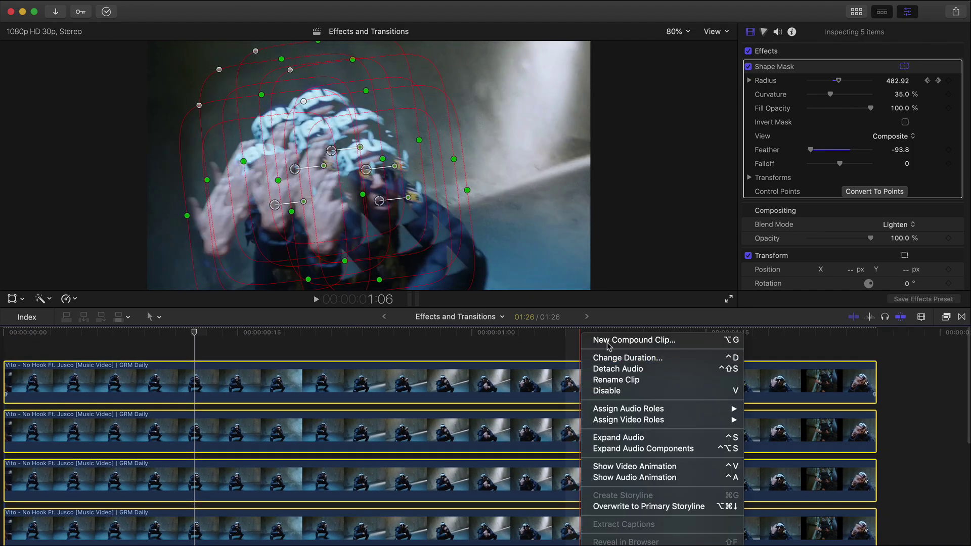
pyautogui.click(608, 343)
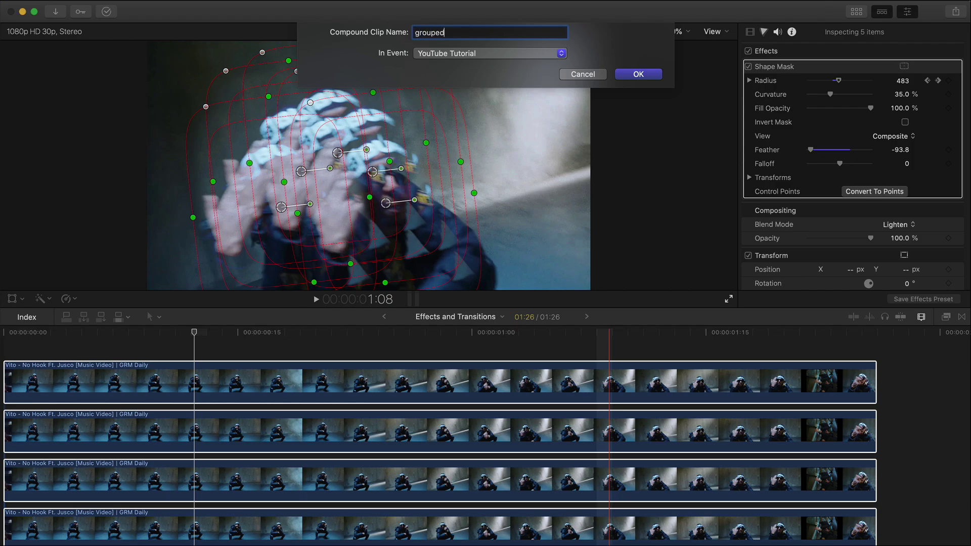
pyautogui.press('Return')
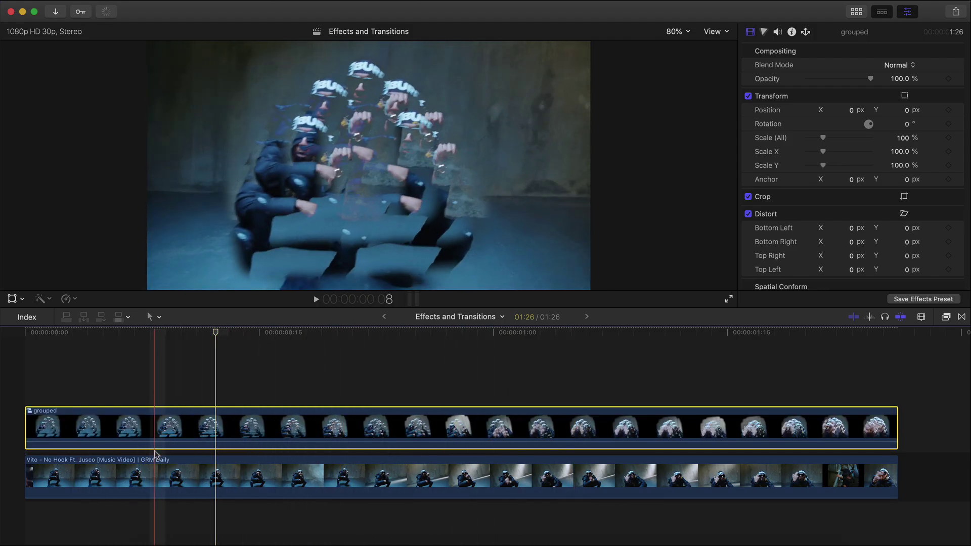
# - Duplicate the unmasked base clip onto a layer above the grouped compound clip and select the copy near frame 7
pyautogui.click(153, 478)
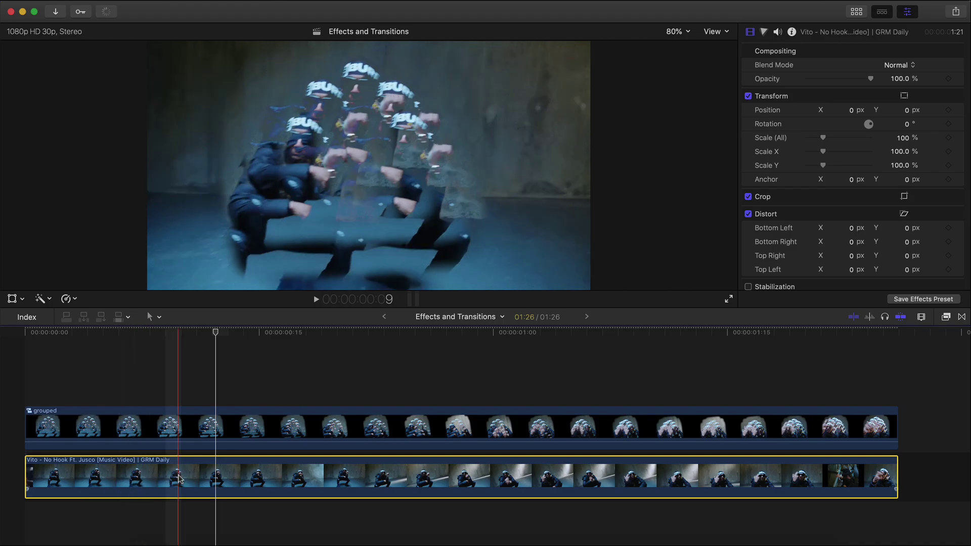
pyautogui.moveTo(180, 478); pyautogui.dragTo(183, 369)
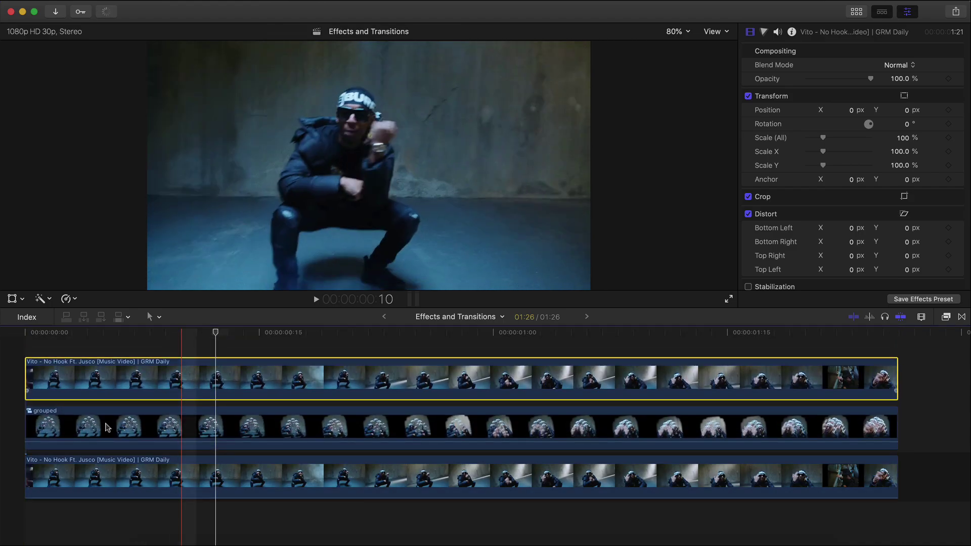
pyautogui.click(76, 429)
pyautogui.click(103, 385)
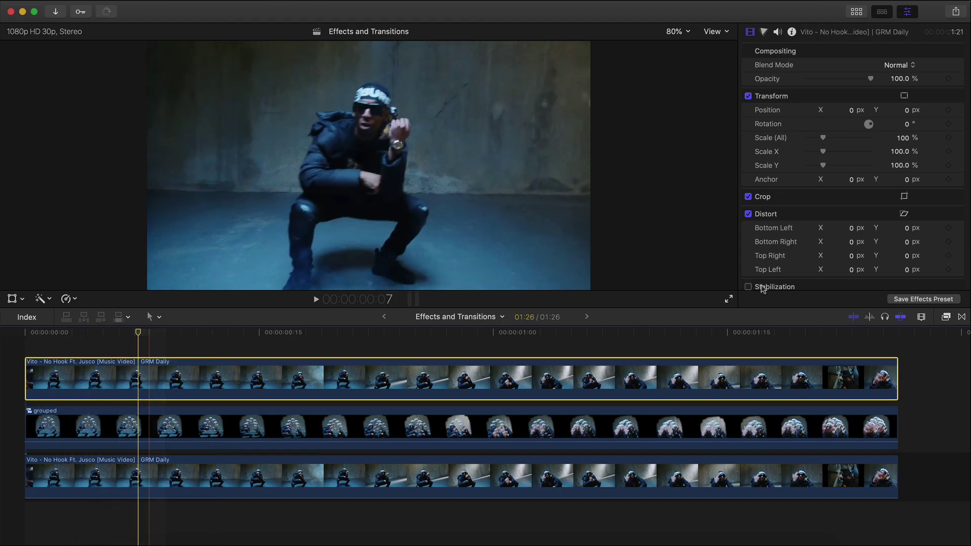
# - Apply the Shape Mask effect to the top clip and narrow it around the figure, with radius 375 and feather about 114
pyautogui.click(945, 319)
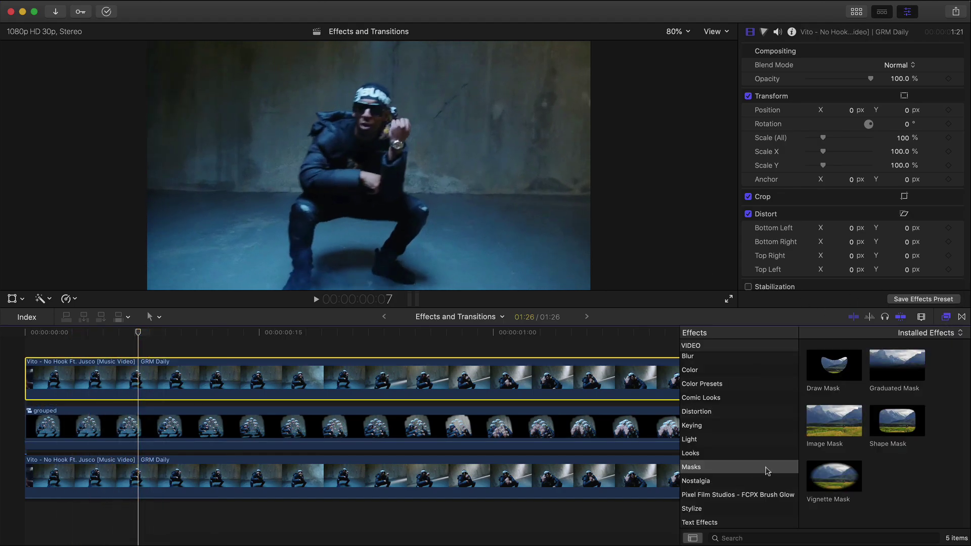
pyautogui.moveTo(899, 429); pyautogui.dragTo(587, 382)
pyautogui.click(945, 317)
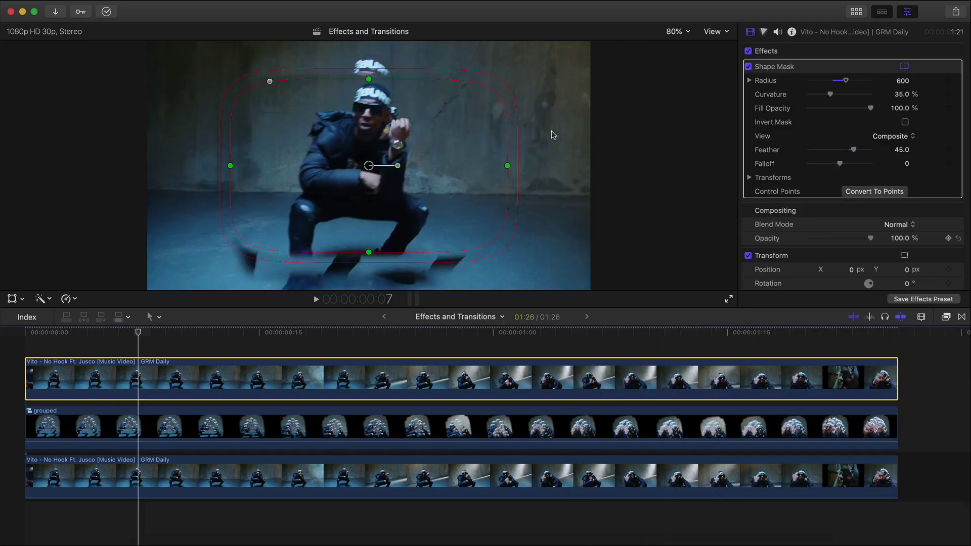
pyautogui.click(507, 166)
pyautogui.moveTo(507, 167); pyautogui.dragTo(438, 167)
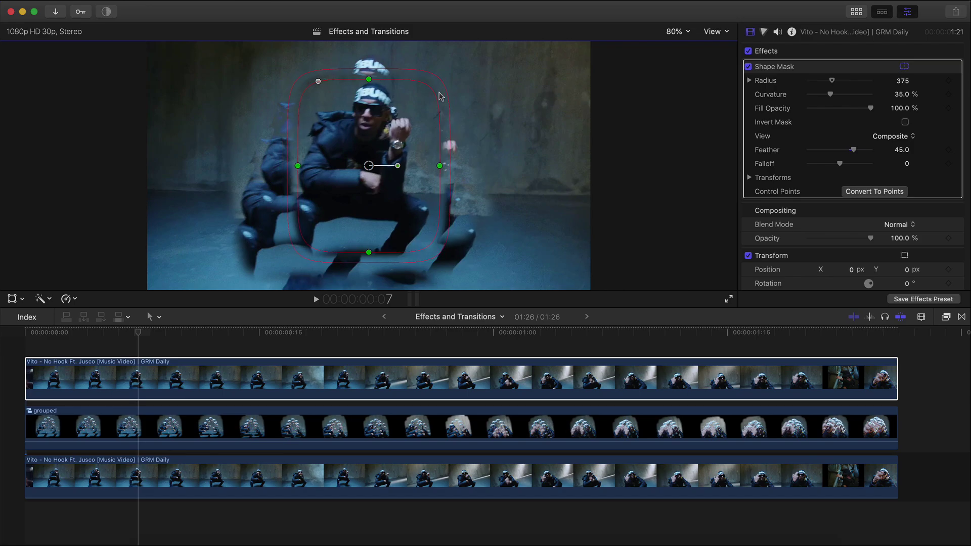
pyautogui.moveTo(445, 87); pyautogui.dragTo(463, 70)
pyautogui.moveTo(438, 166); pyautogui.dragTo(427, 167)
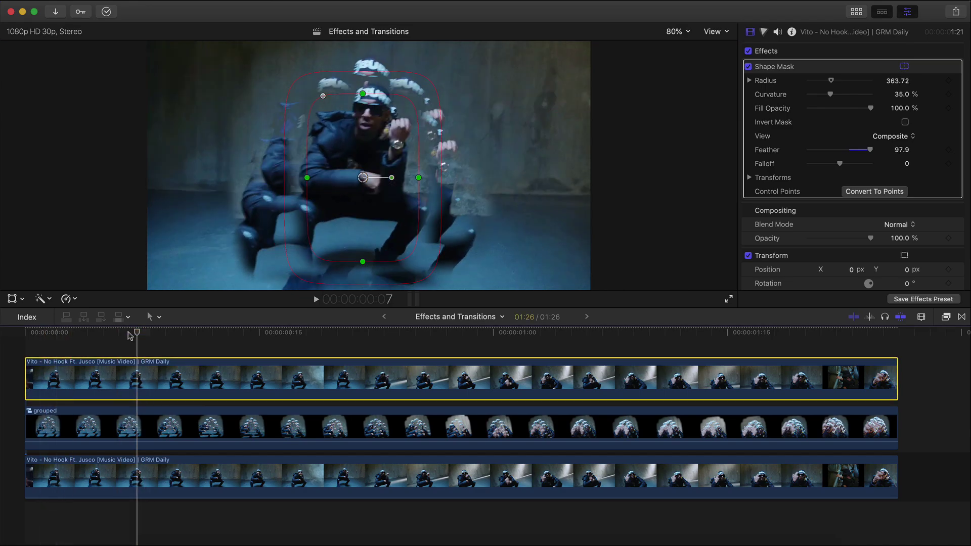
# - Keyframe the mask's radius and transforms at the first frame, with position X 87.4, Y -47.2 px, radius 363.72 and feather 97.9
pyautogui.moveTo(130, 335); pyautogui.dragTo(16, 334)
pyautogui.moveTo(369, 176); pyautogui.dragTo(391, 178)
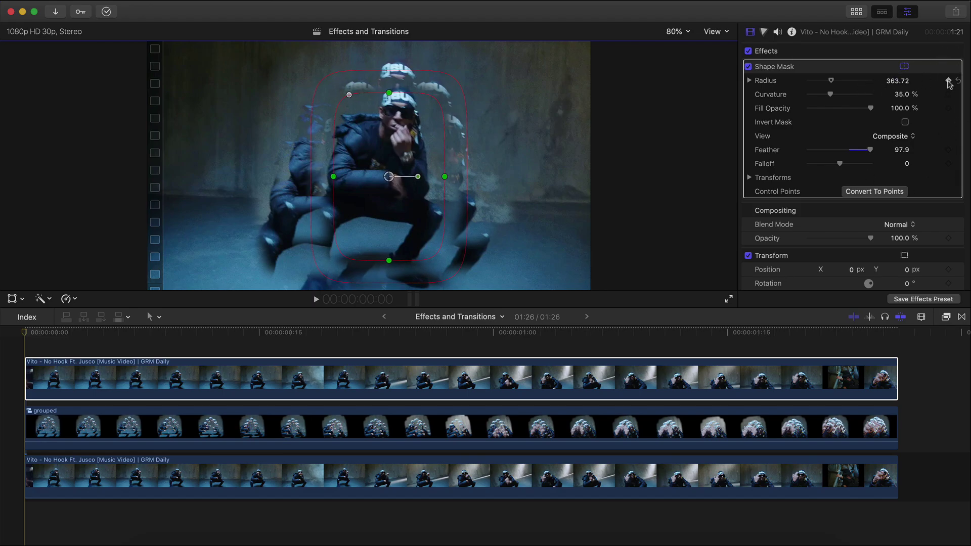
pyautogui.click(749, 178)
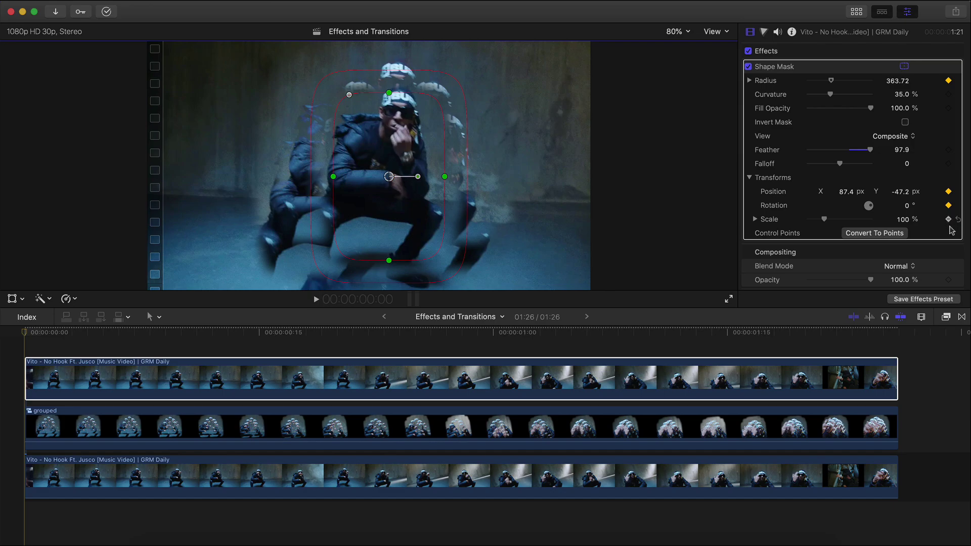
# - Move the mask to follow the figure through the early frames, keyframing frame 12 at about X -102.0, Y -33.5 px with radius 331.27
pyautogui.moveTo(33, 336); pyautogui.dragTo(103, 334)
pyautogui.moveTo(394, 192); pyautogui.dragTo(394, 225)
pyautogui.press('Right')
pyautogui.press('Right')
pyautogui.press('Right')
pyautogui.press('Right')
pyautogui.press('Right')
pyautogui.press('Right')
pyautogui.press('Right')
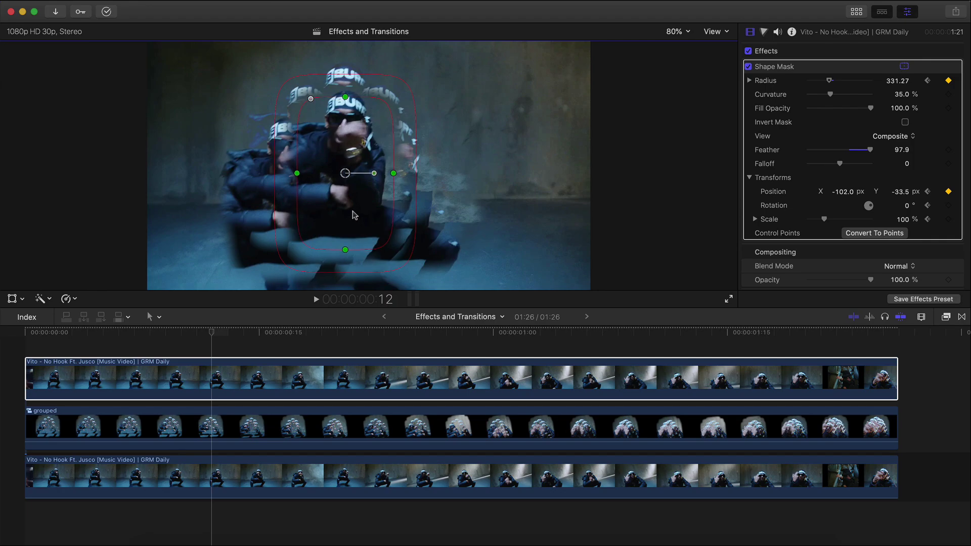
# - Continue tracking the mask up to frame 26 with position about X -147.3, Y -58.1 px and a radius keyframe of 364.99
pyautogui.press('Right')
pyautogui.press('Right')
pyautogui.press('Right')
pyautogui.press('Right')
pyautogui.press('Right')
pyautogui.press('Right')
pyautogui.press('Right')
pyautogui.press('Right')
pyautogui.press('Right')
pyautogui.press('Right')
pyautogui.press('Right')
pyautogui.press('Right')
pyautogui.press('Right')
pyautogui.press('Right')
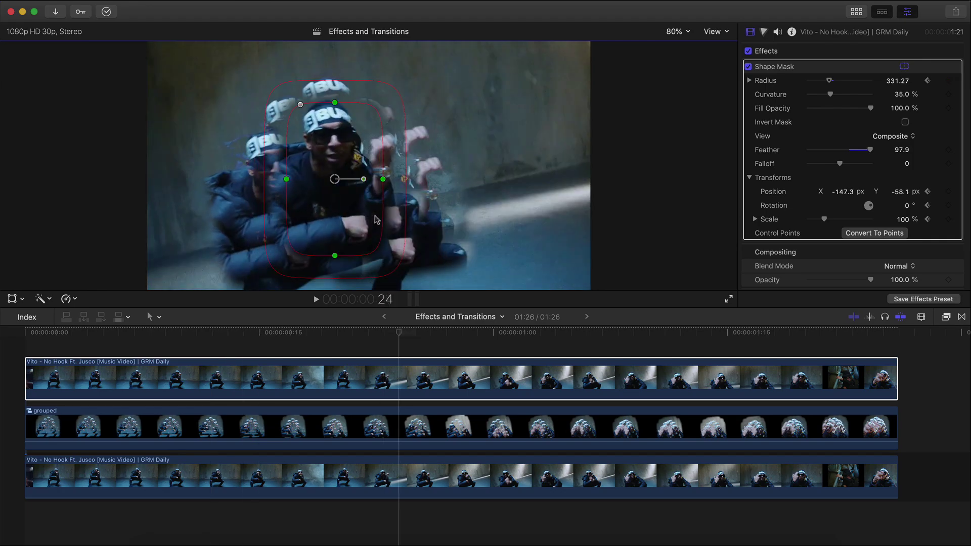
pyautogui.moveTo(383, 203); pyautogui.dragTo(392, 204)
pyautogui.click(431, 338)
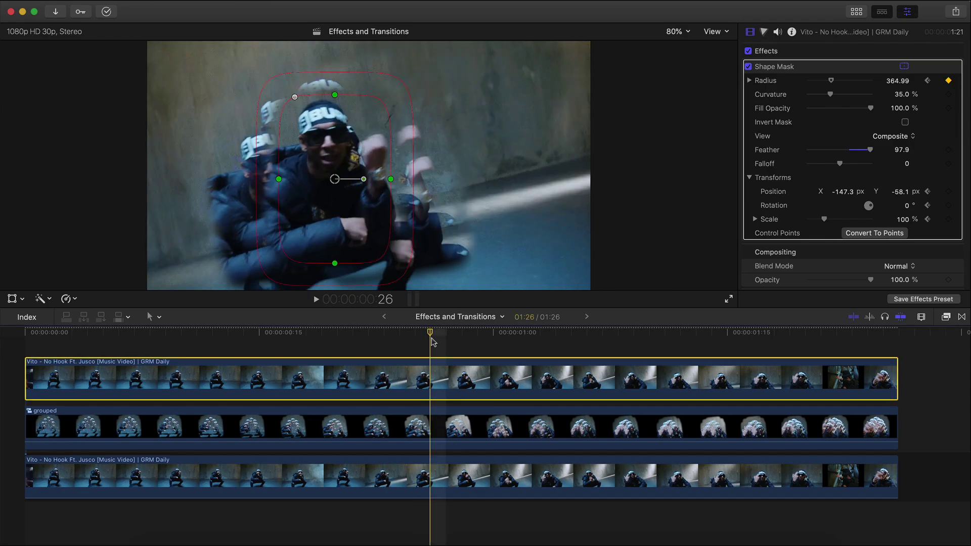
# - Rotate the mask from frame 26 onward and keyframe 1:00 at about X -192.5, Y -96.6 px, rotation 9.3° and radius 360.98
pyautogui.click(365, 180)
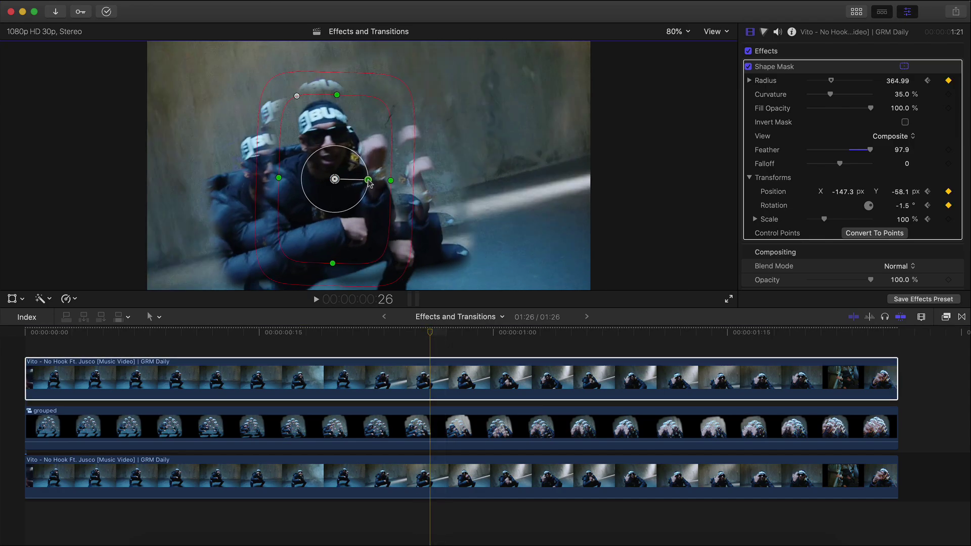
pyautogui.moveTo(372, 180); pyautogui.dragTo(325, 192)
pyautogui.press('Right')
pyautogui.press('Right')
pyautogui.press('Right')
pyautogui.press('Right')
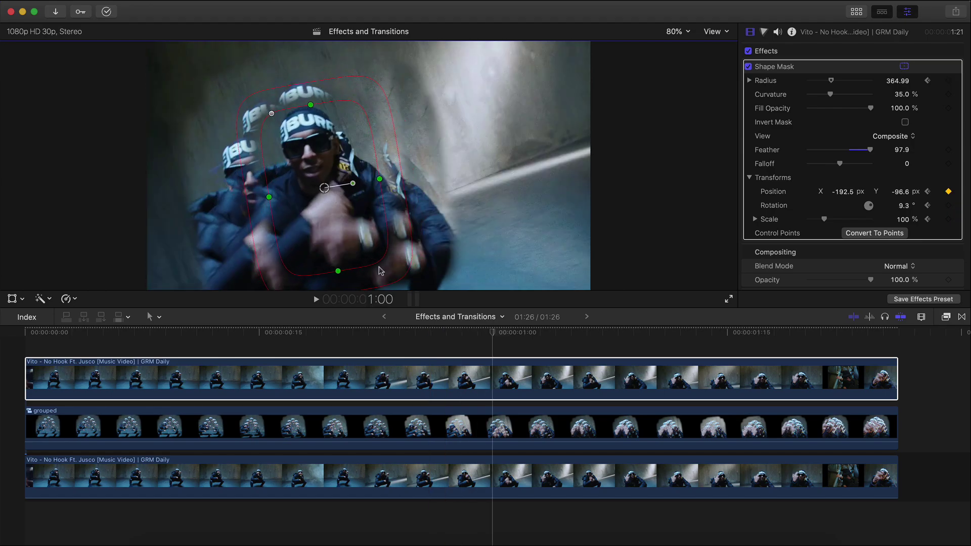
pyautogui.moveTo(384, 266); pyautogui.dragTo(391, 272)
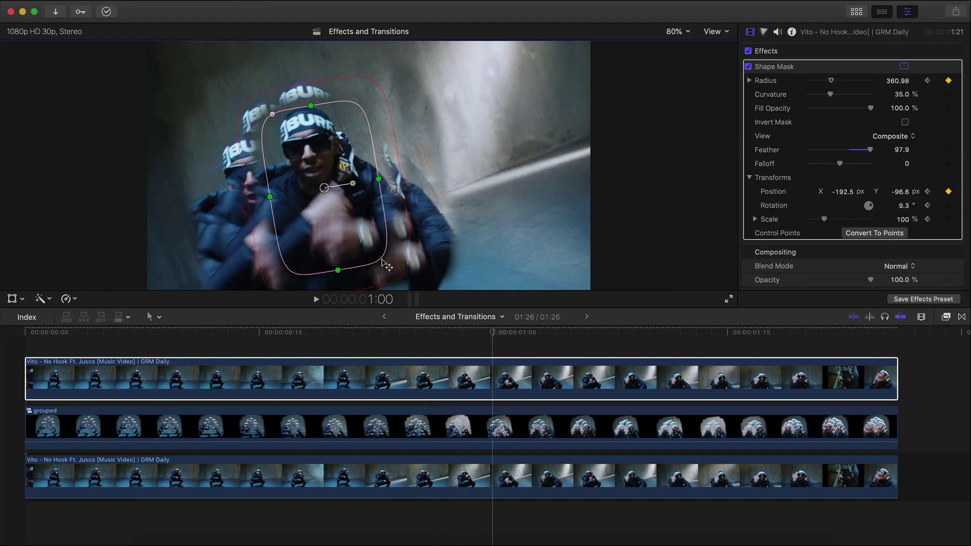
# - Keyframe the mask at 1:10 to about X -12.0, Y -149.4 px with rotation 12.7°, and finish tracking to the clip's end with feather 131.1
pyautogui.hotkey('shift', 'Right')
pyautogui.moveTo(331, 190); pyautogui.dragTo(373, 202)
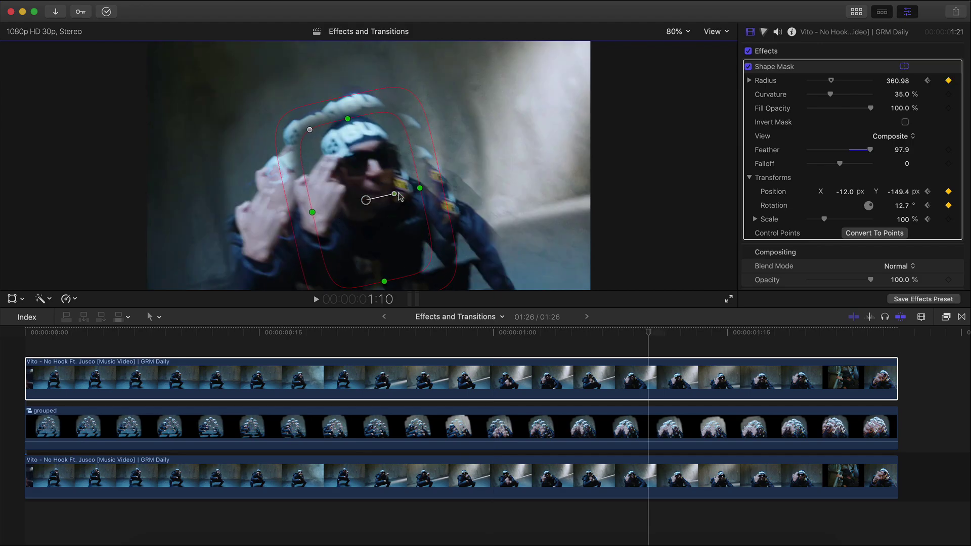
pyautogui.hotkey('shift', 'Right')
pyautogui.press('Right')
pyautogui.press('Right')
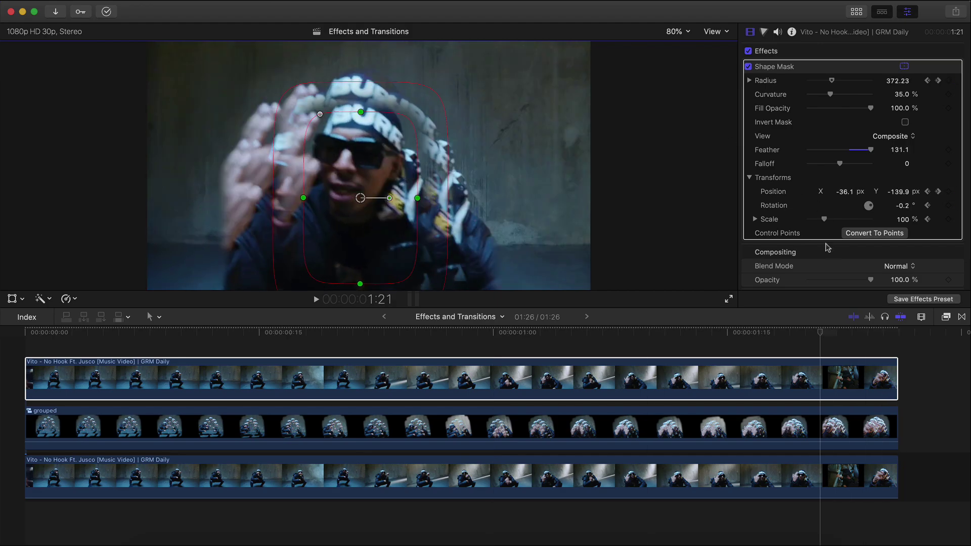
# - Scrub back through the sequence and play it from the start to review the masked figure over the trails
pyautogui.moveTo(821, 334); pyautogui.dragTo(176, 346)
pyautogui.click(805, 250)
pyautogui.moveTo(184, 343); pyautogui.dragTo(39, 374)
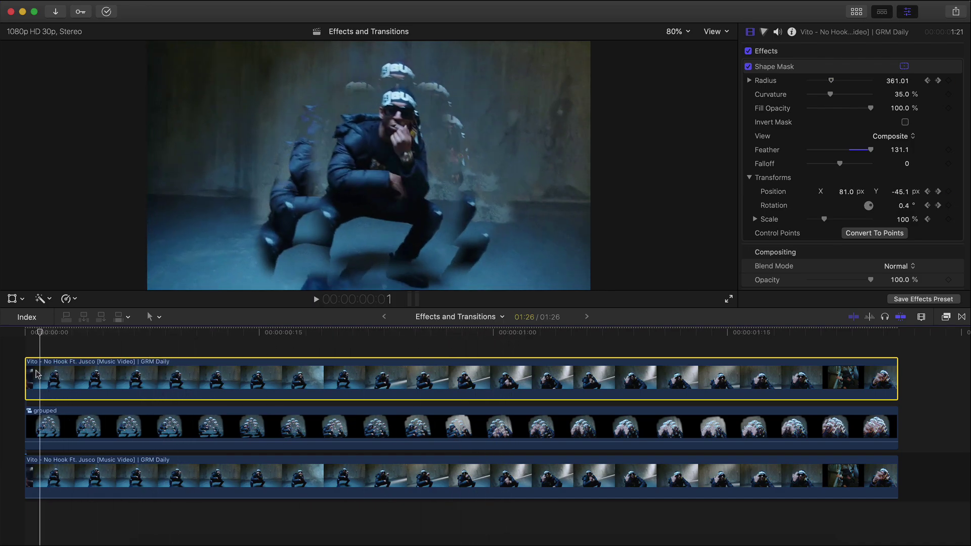
pyautogui.press('space')
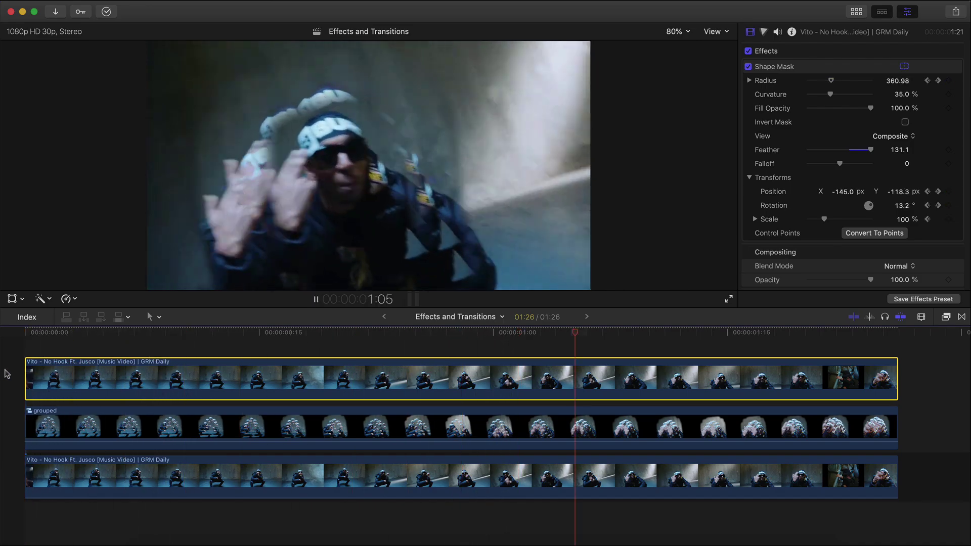
pyautogui.press('space')
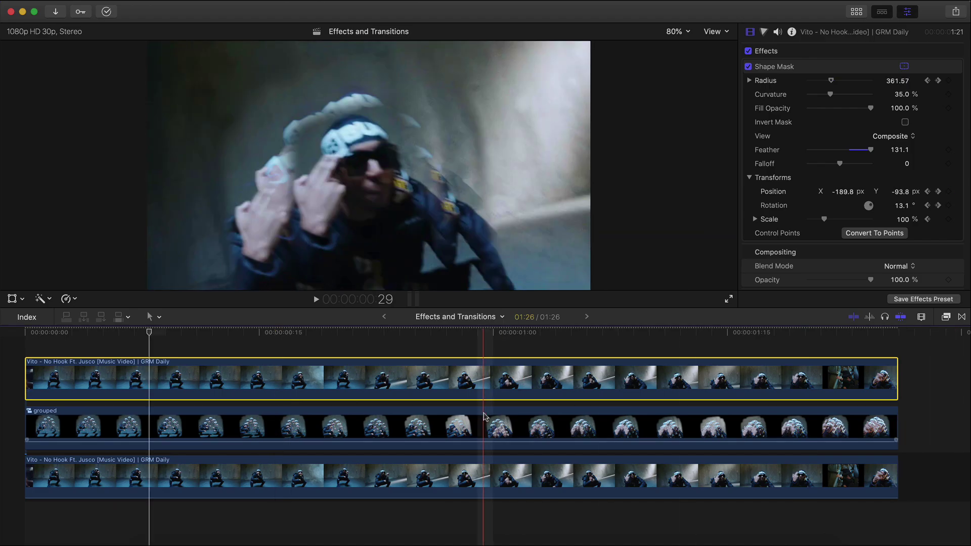
# - Apply the Prism blur effect to the grouped compound clip, with the playhead parked at 1:09
pyautogui.click(485, 420)
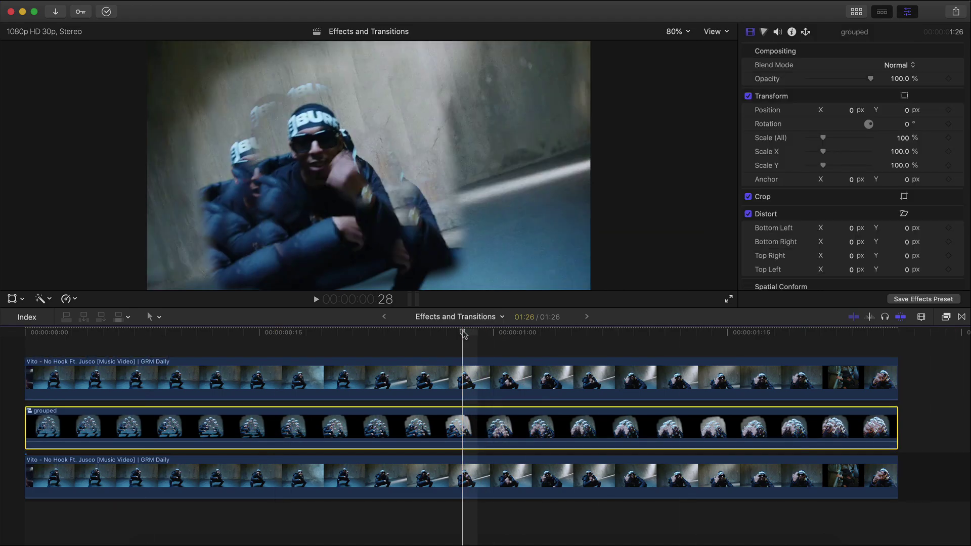
pyautogui.moveTo(483, 331); pyautogui.dragTo(635, 332)
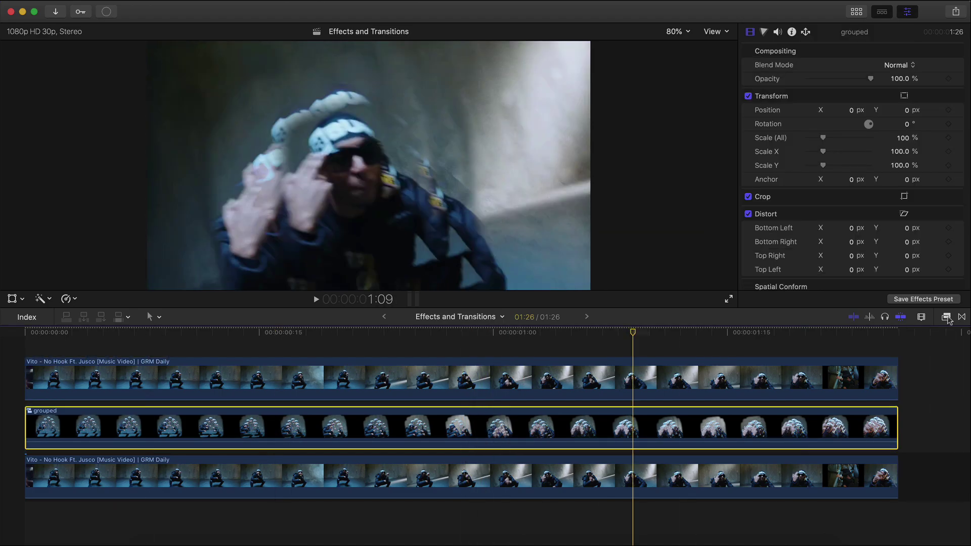
pyautogui.click(946, 317)
pyautogui.scroll(3, 713, 423)
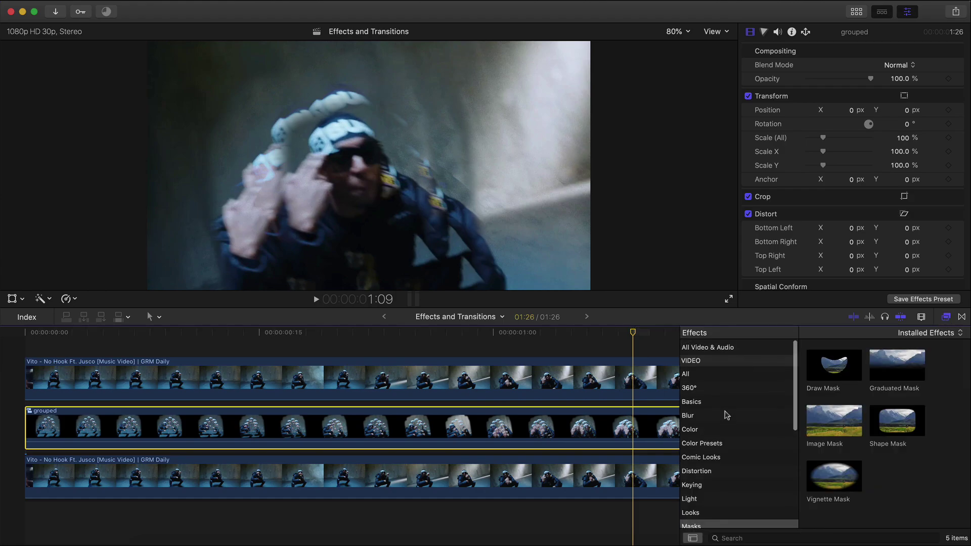
pyautogui.click(707, 415)
pyautogui.moveTo(905, 395); pyautogui.dragTo(601, 424)
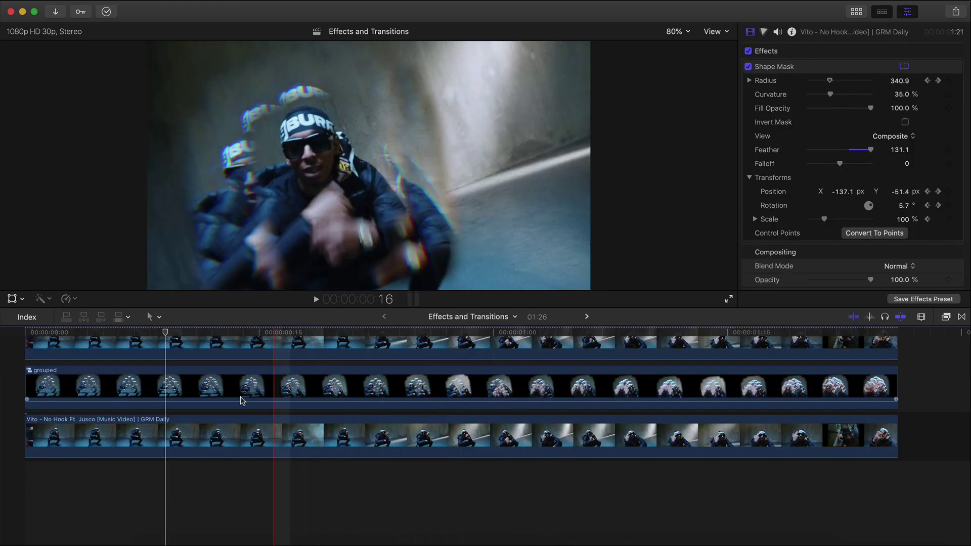
# - Play the sequence through to the end and check the prism-blurred trails again at frame 17
pyautogui.scroll(2, 13, 383)
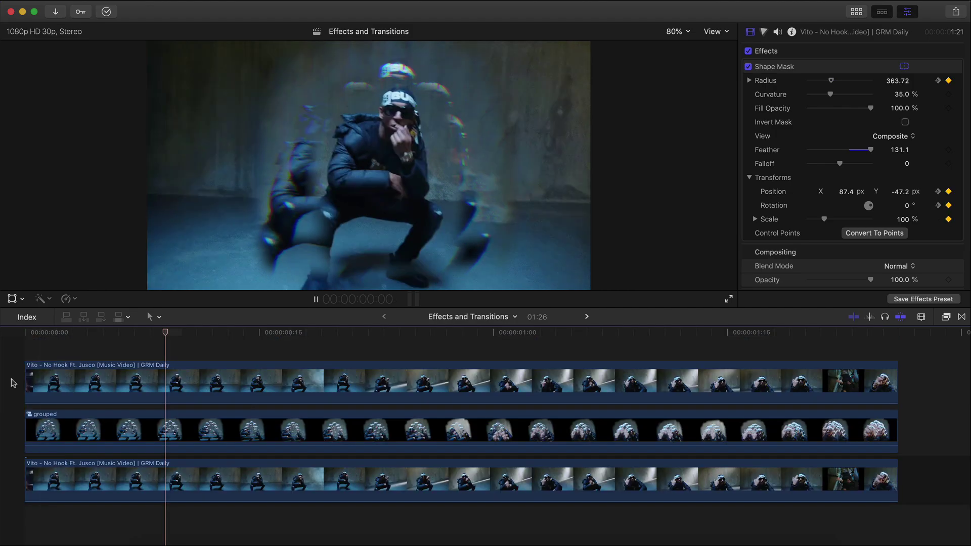
pyautogui.press('space')
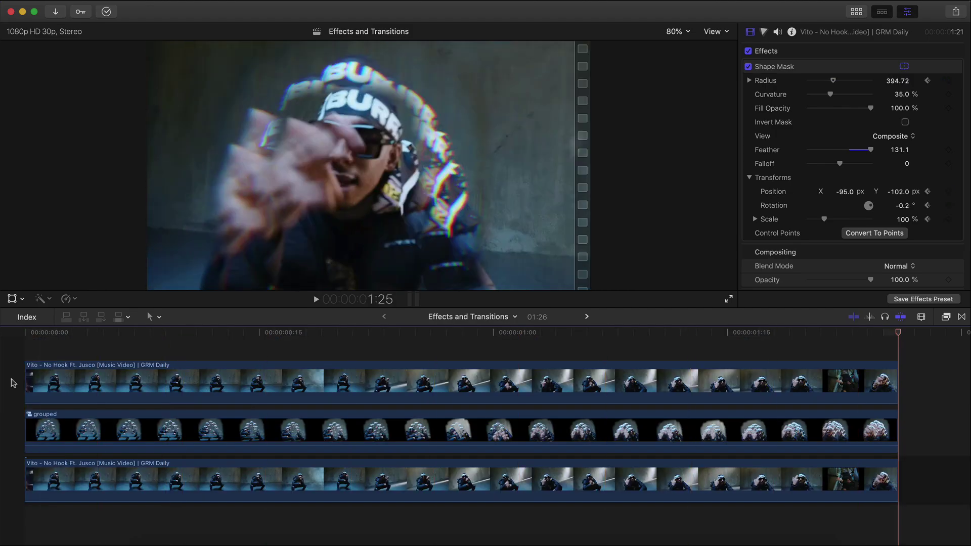
pyautogui.click(302, 332)
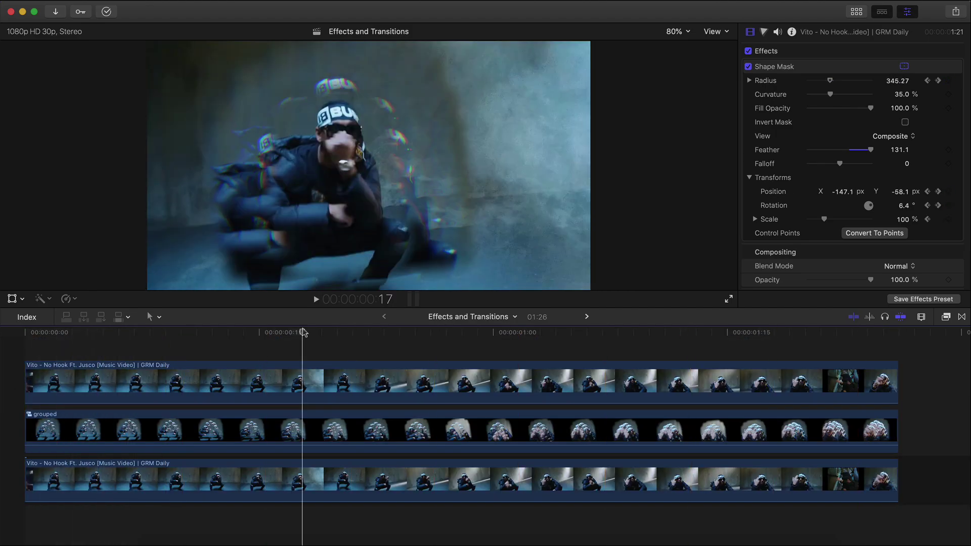